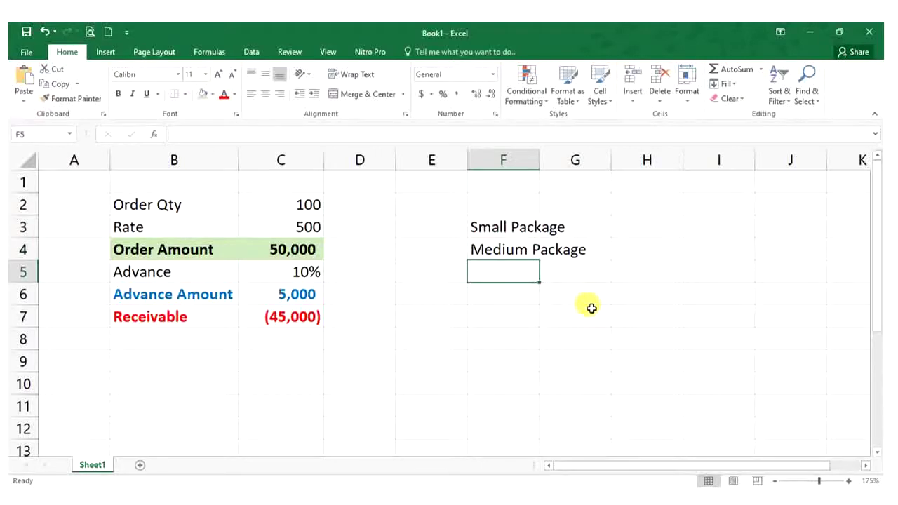
Enter "Large Package" in cell F5 and autofit column F to its contents.
type("Large Package")
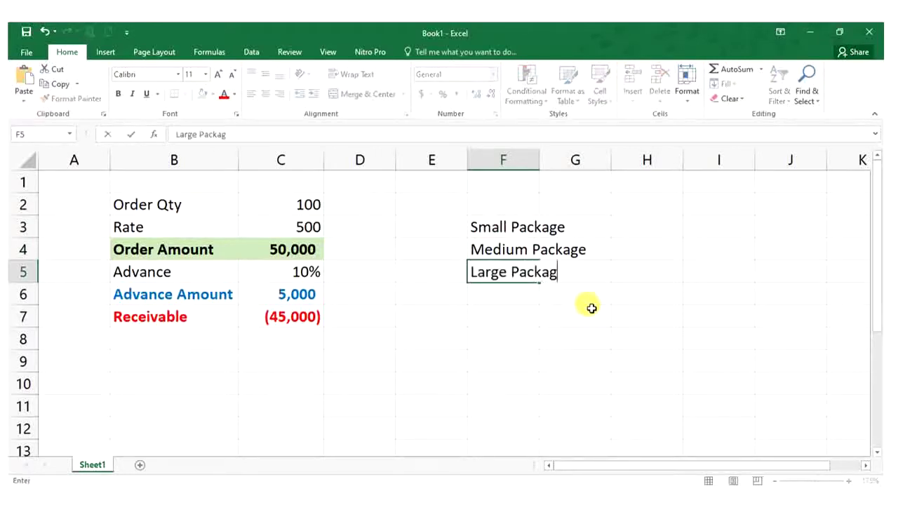
key("Return")
double_click(539, 160)
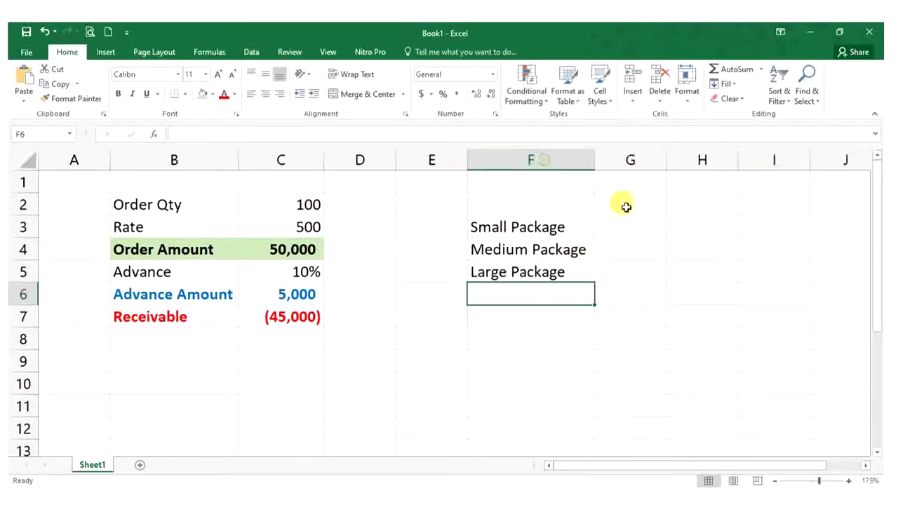
Enter 100, 500 and 1000 beside Small, Medium and Large Package in cells G3 to G5.
left_click(644, 229)
type("100")
key("Return")
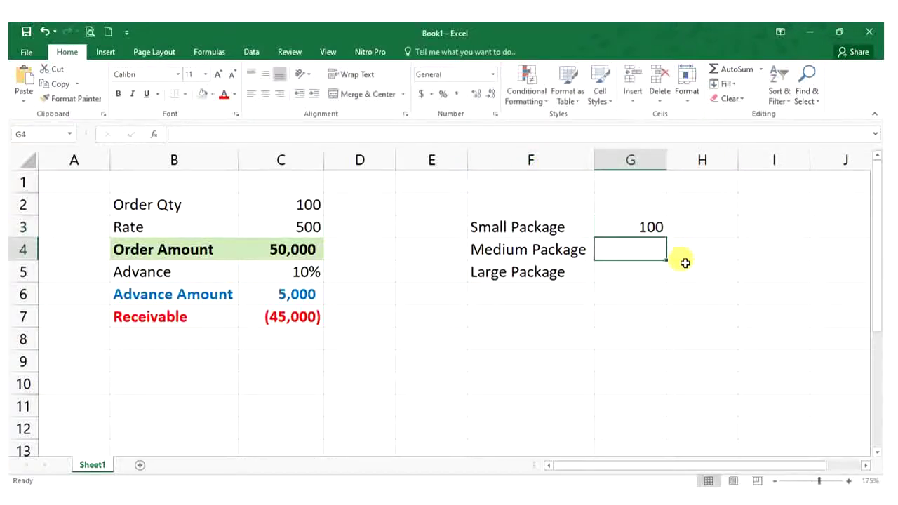
type("500")
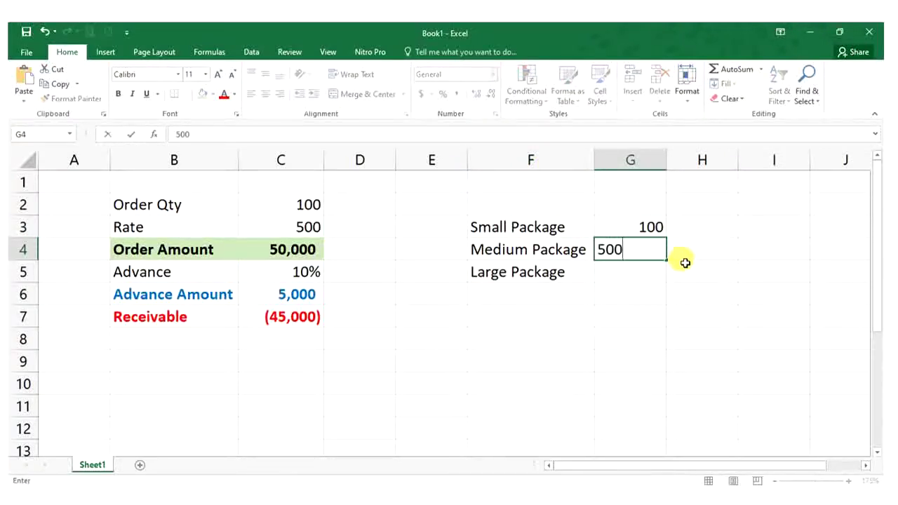
key("Return")
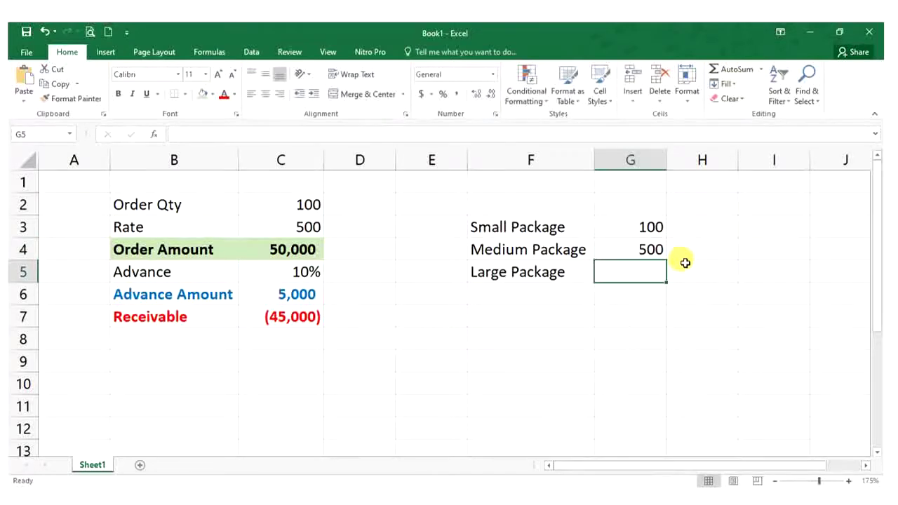
type("10")
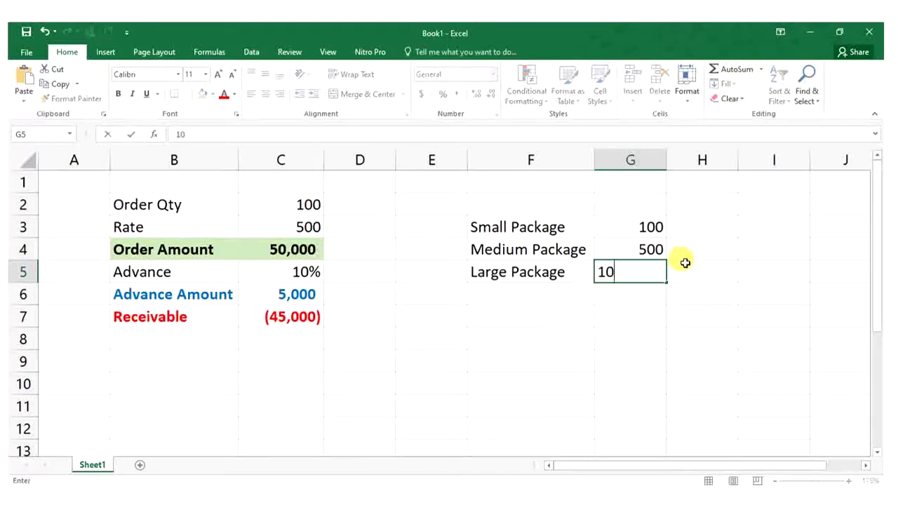
type("00")
key("Return")
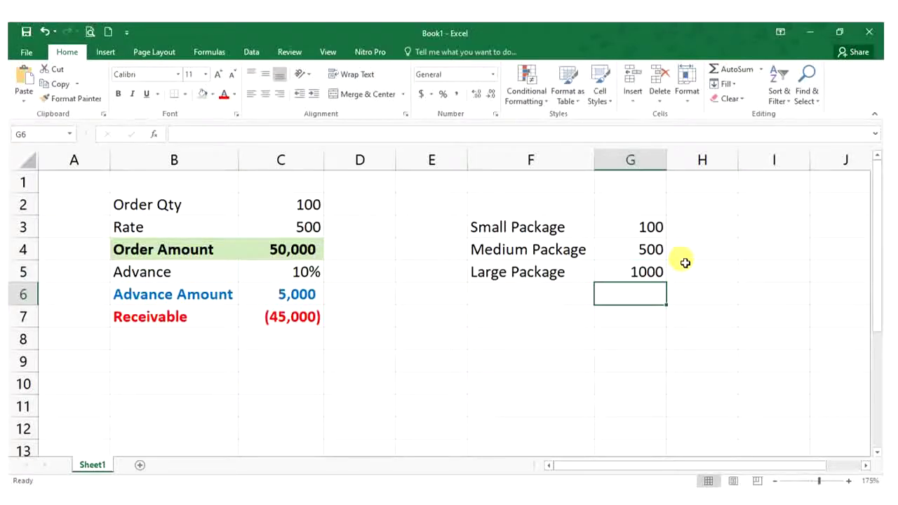
Add the heading "No. of Boxes" in cell G2 above the package quantities and autofit column G.
key("Up")
key("Up")
key("Up")
key("Up")
type("No. of ")
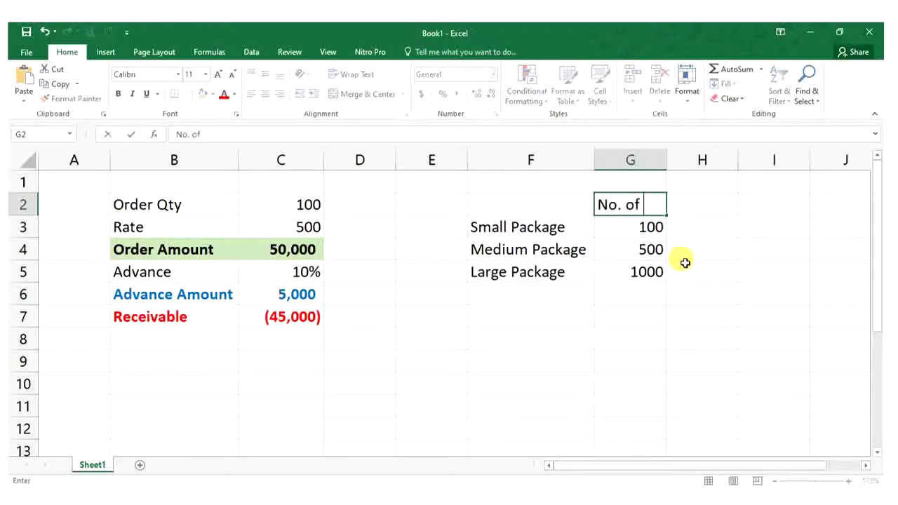
type("BOxes")
key("Return")
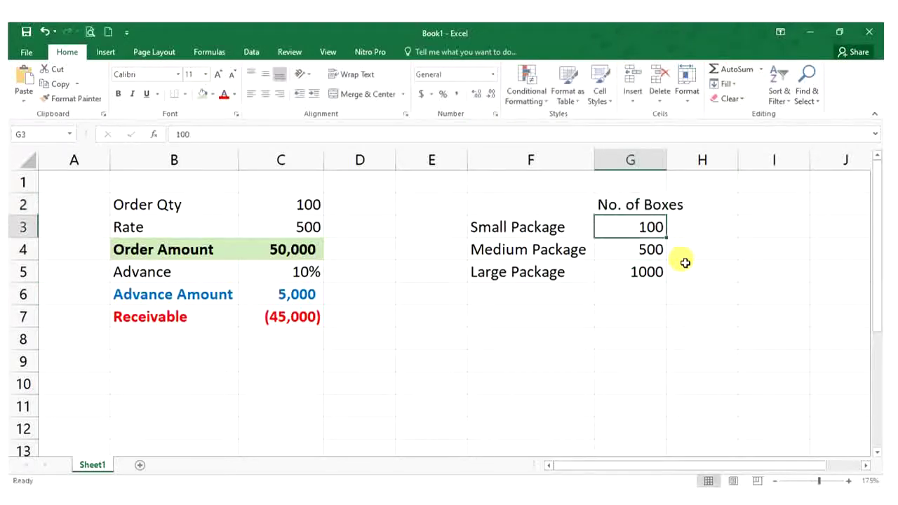
double_click(662, 161)
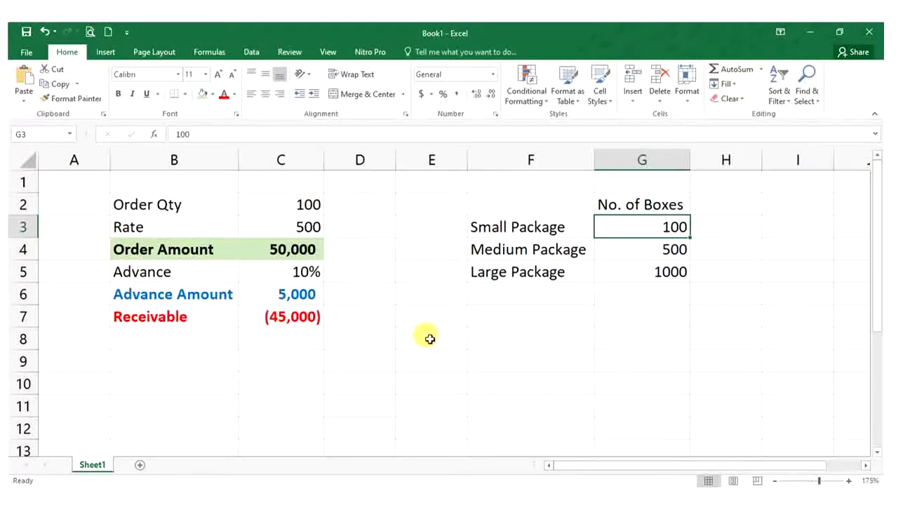
left_click(304, 204)
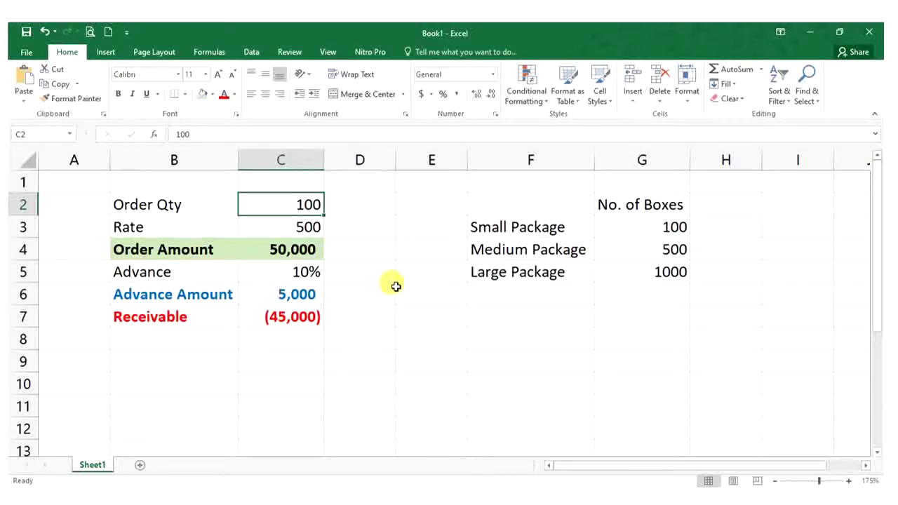
left_click(410, 254)
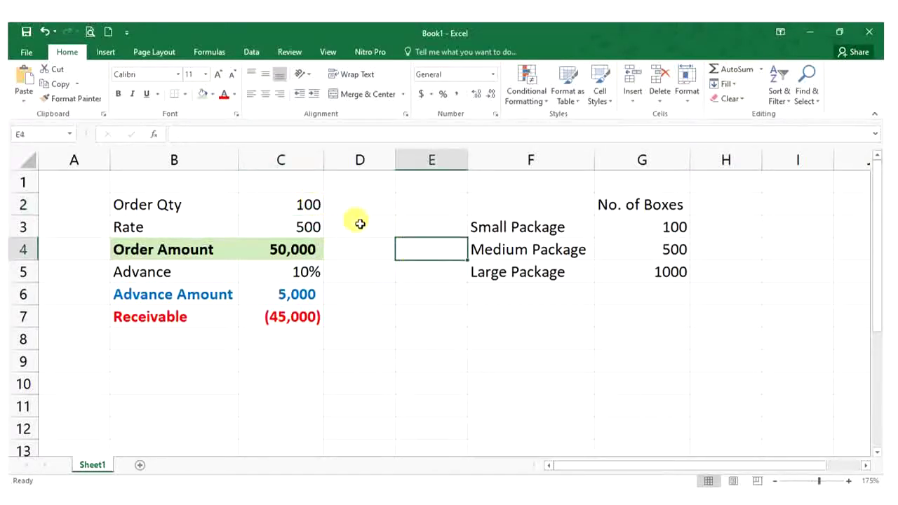
left_click(293, 201)
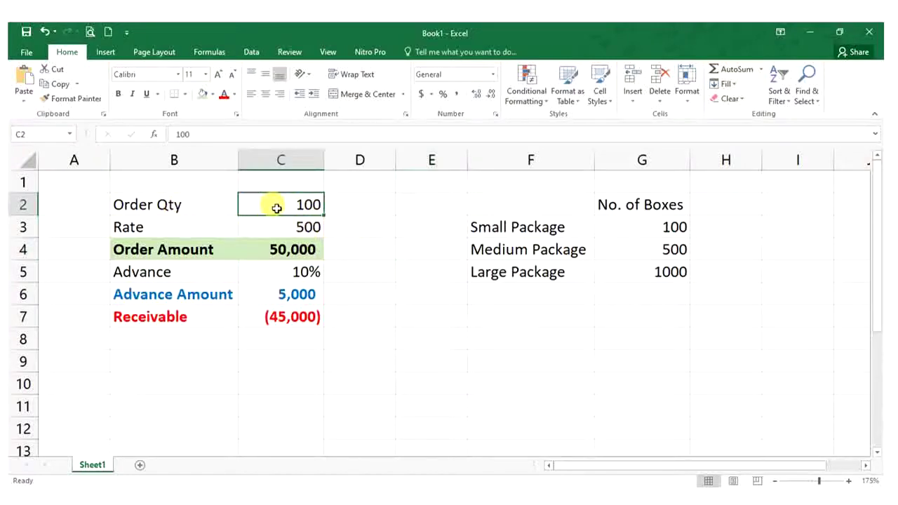
Give the Rate row, cells B3:C3, a light gold fill and bold text.
left_click_drag(220, 227, 262, 227)
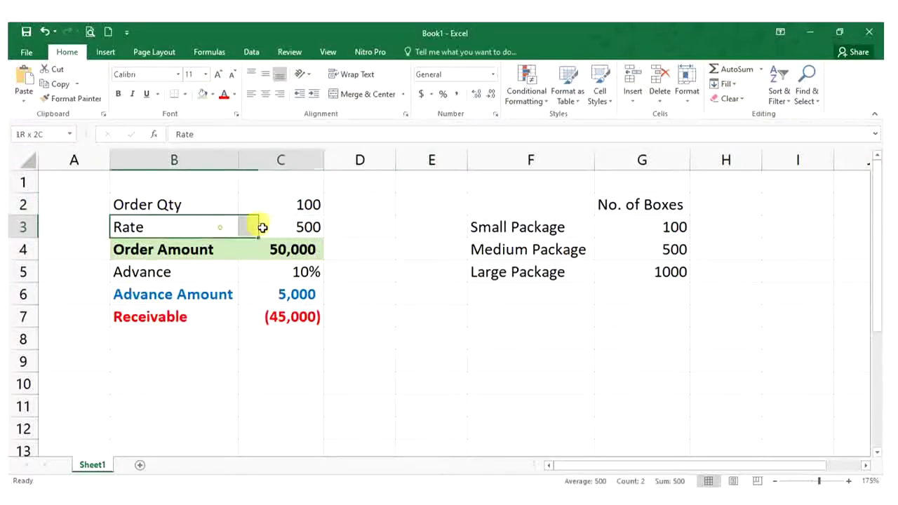
left_click(211, 93)
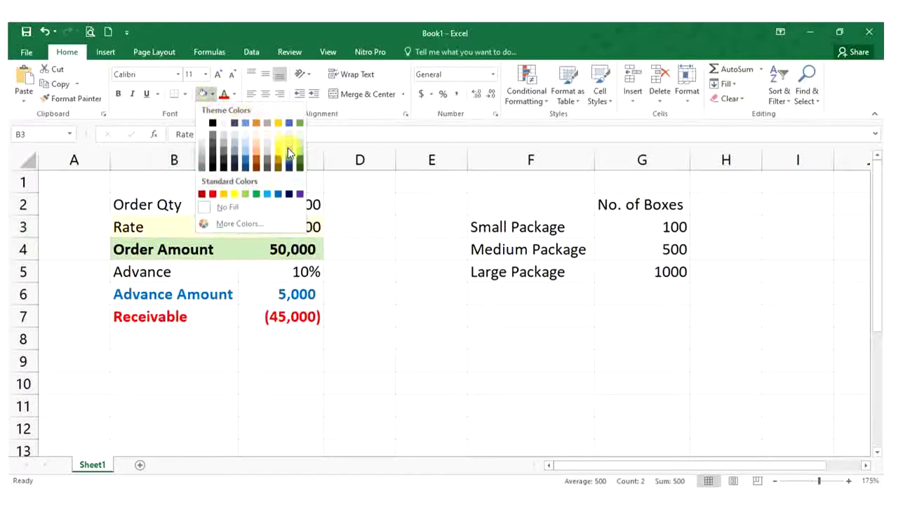
left_click(279, 146)
left_click(120, 95)
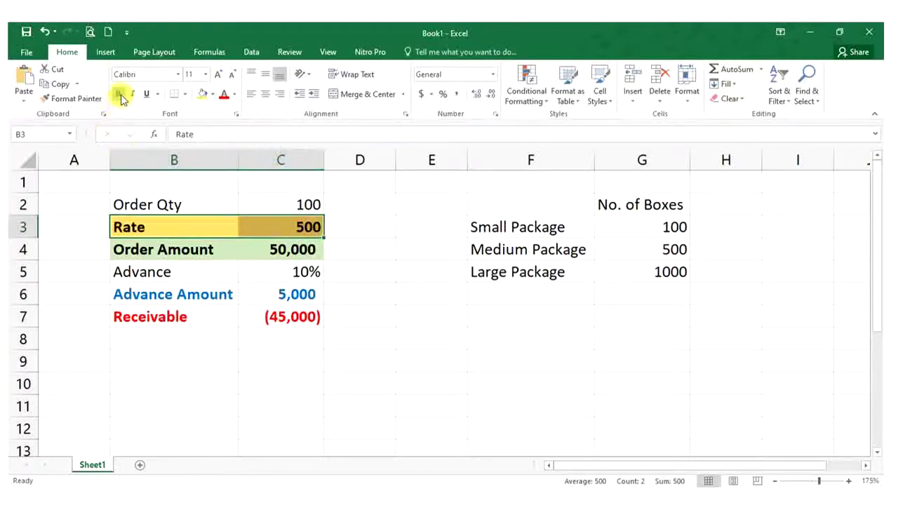
Apply the same light gold fill and bold text to the Advance row, cells B5:C5.
left_click_drag(211, 248, 274, 247)
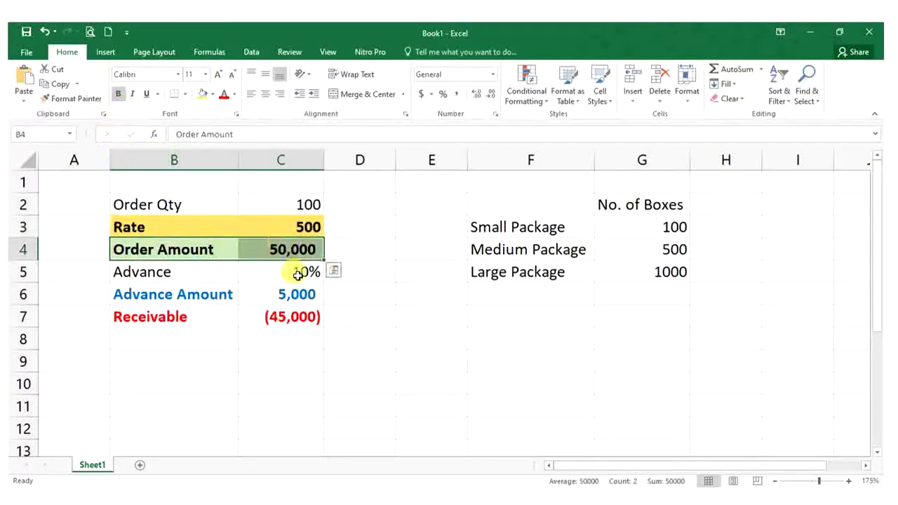
left_click_drag(195, 273, 297, 273)
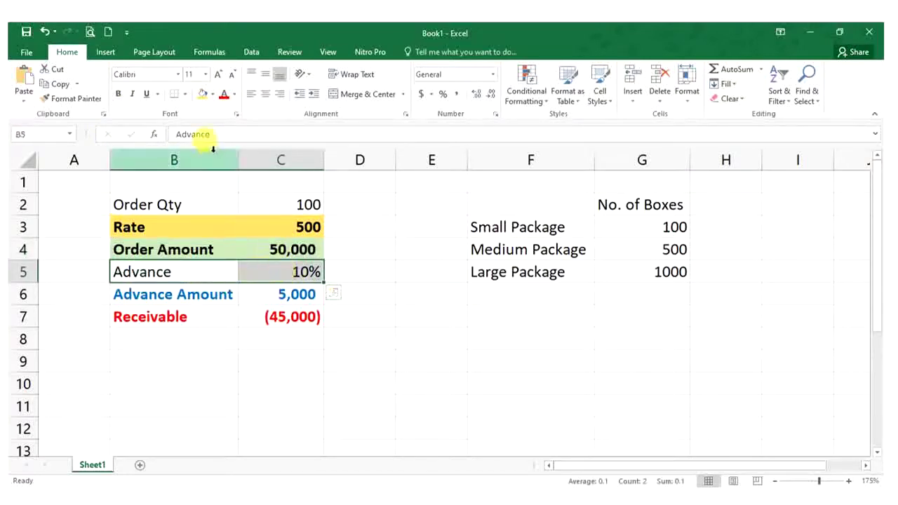
left_click(202, 93)
left_click(118, 94)
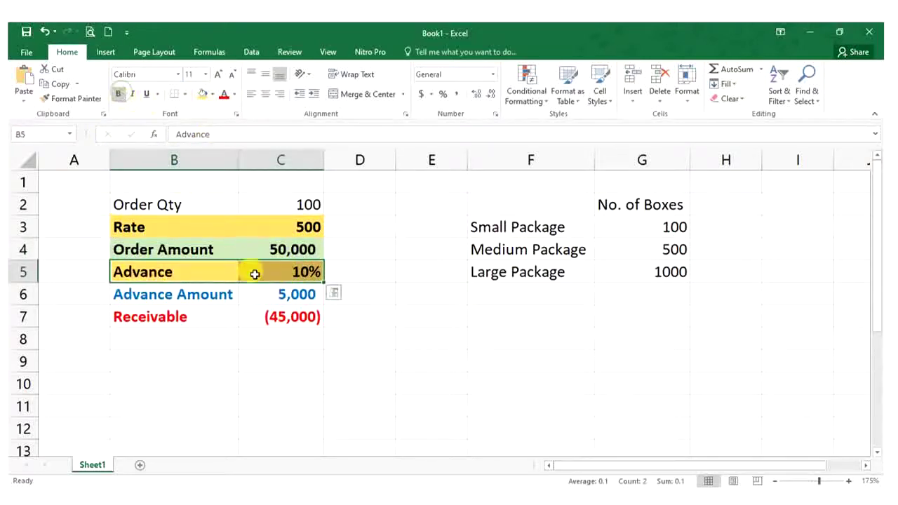
Copy the formatting of the Order Amount row, B4:C4, onto the Advance Amount row, B6:C6.
left_click(216, 298)
left_click_drag(208, 248, 277, 249)
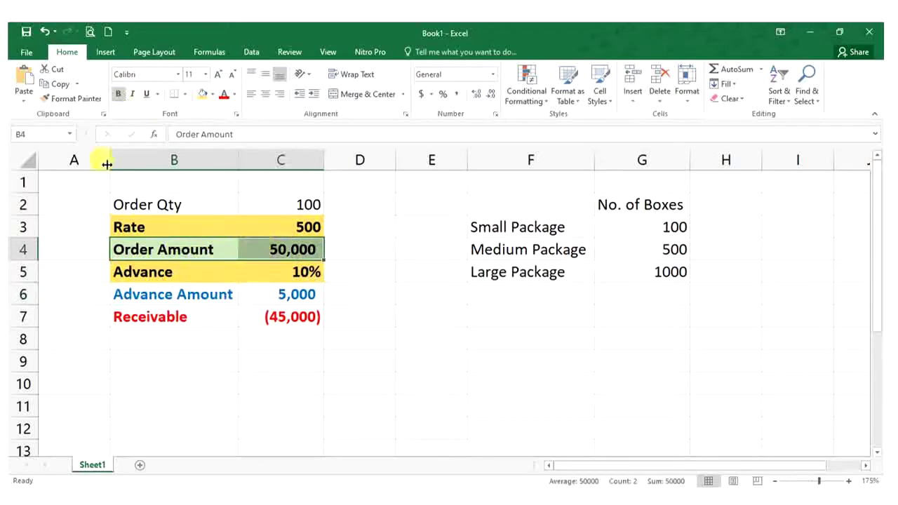
left_click(70, 98)
left_click_drag(195, 298, 247, 295)
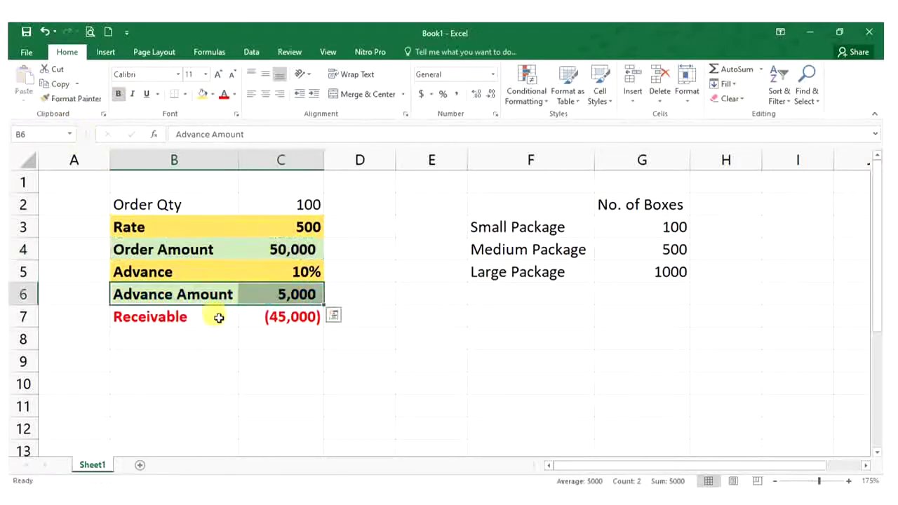
Examine the formulas behind Order Amount, Advance Amount and Receivable in cells C4, C6 and C7, without changing them.
left_click(186, 319)
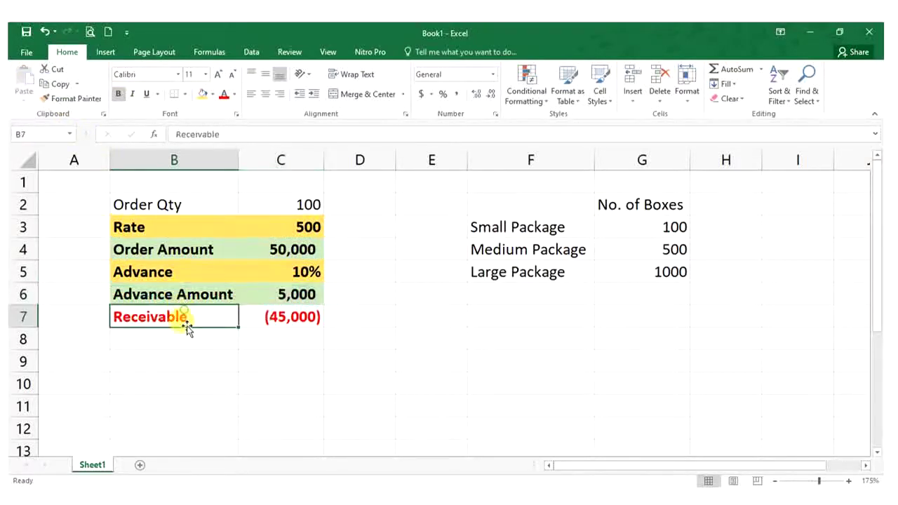
left_click(272, 321)
left_click(296, 226)
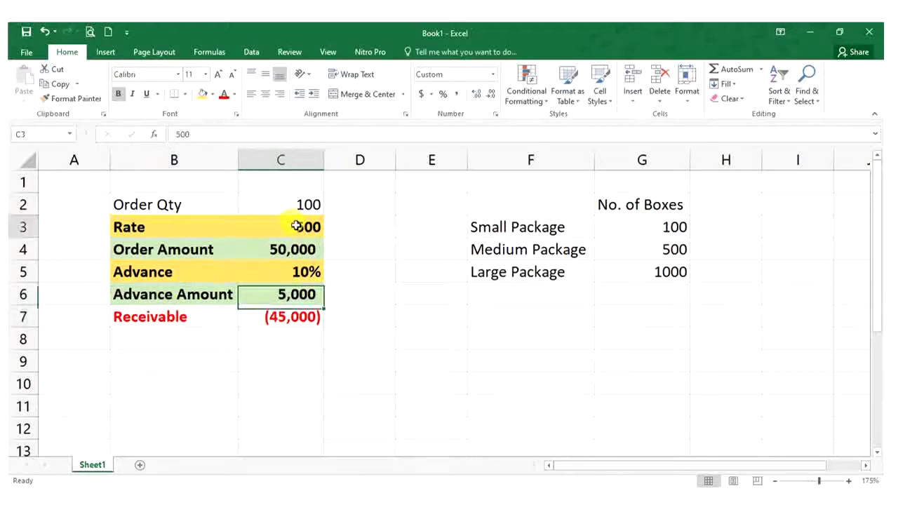
left_click(294, 243)
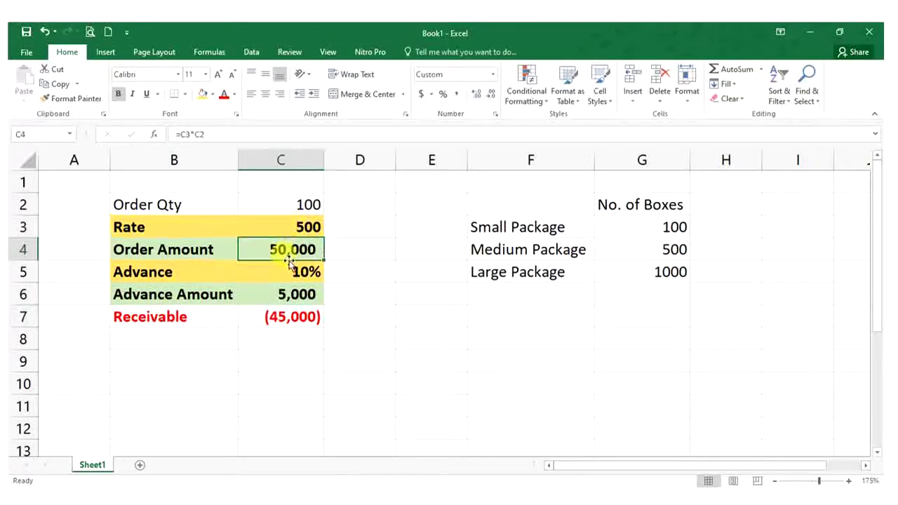
double_click(289, 261)
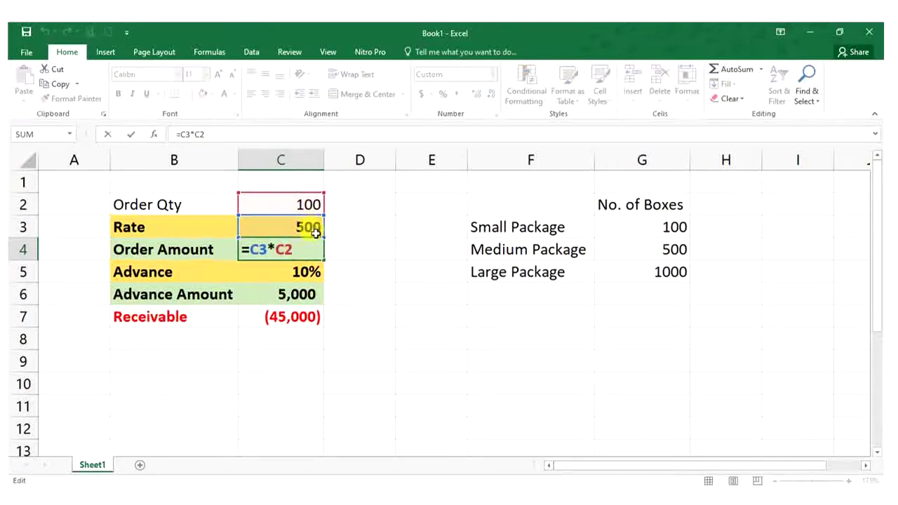
key("Escape")
left_click(312, 274)
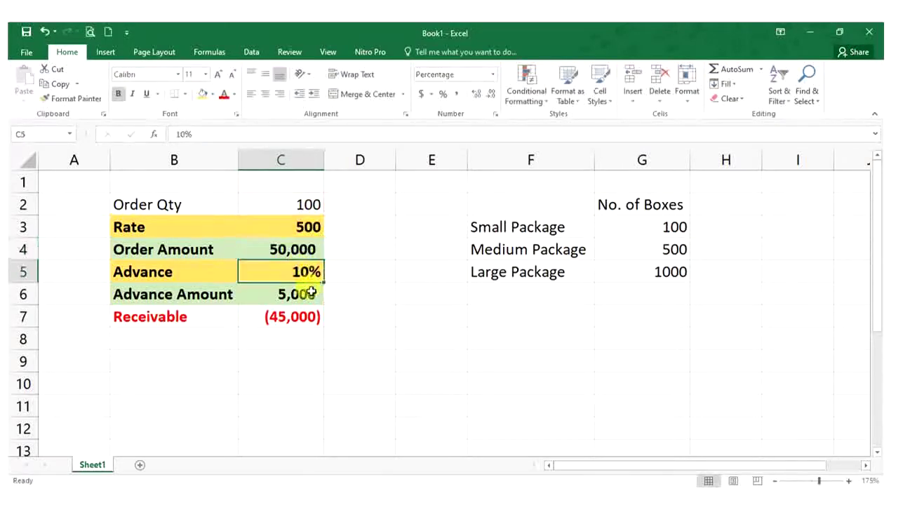
left_click_drag(225, 272, 271, 272)
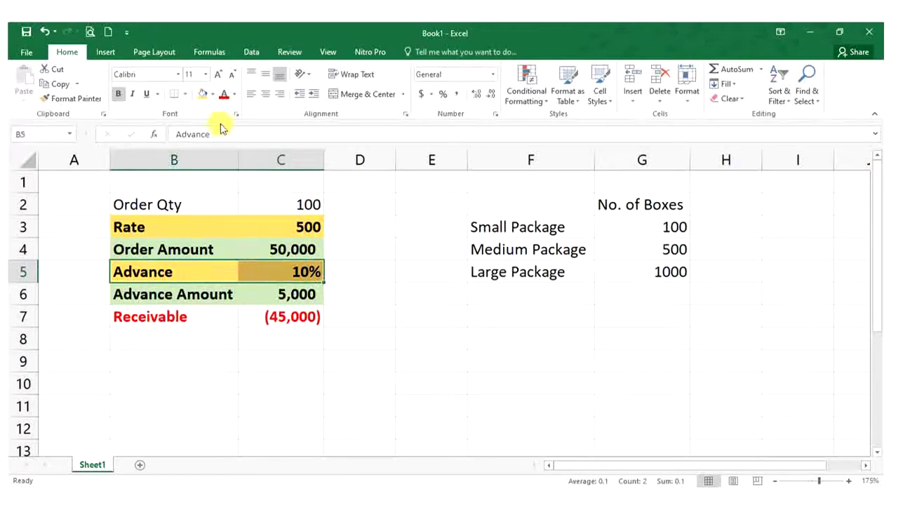
left_click(301, 295)
double_click(300, 296)
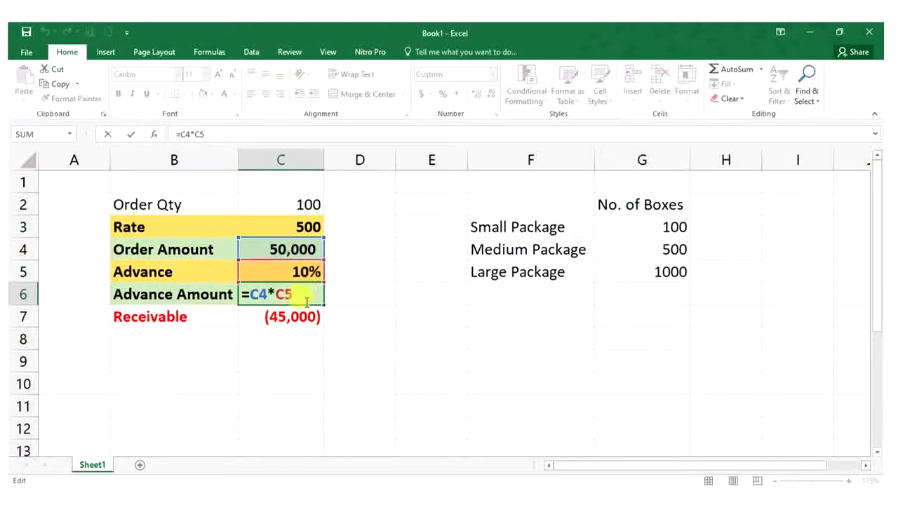
key("Escape")
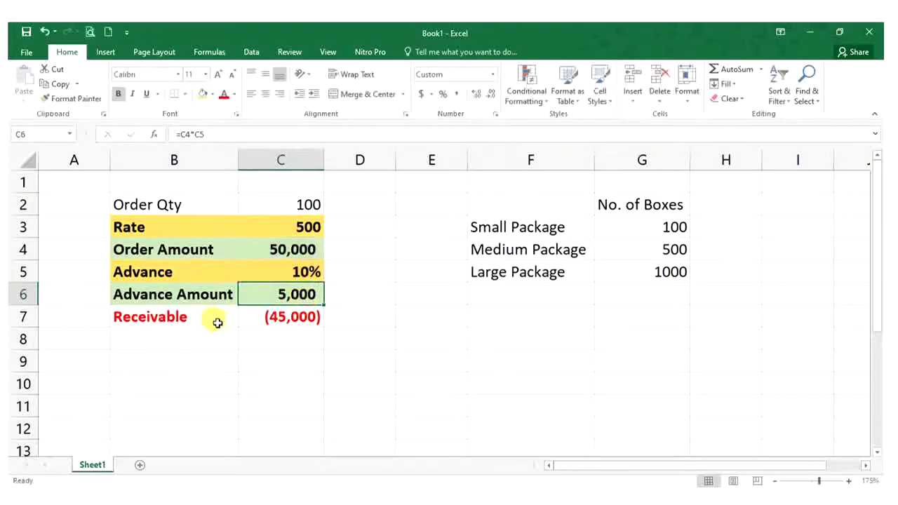
double_click(274, 321)
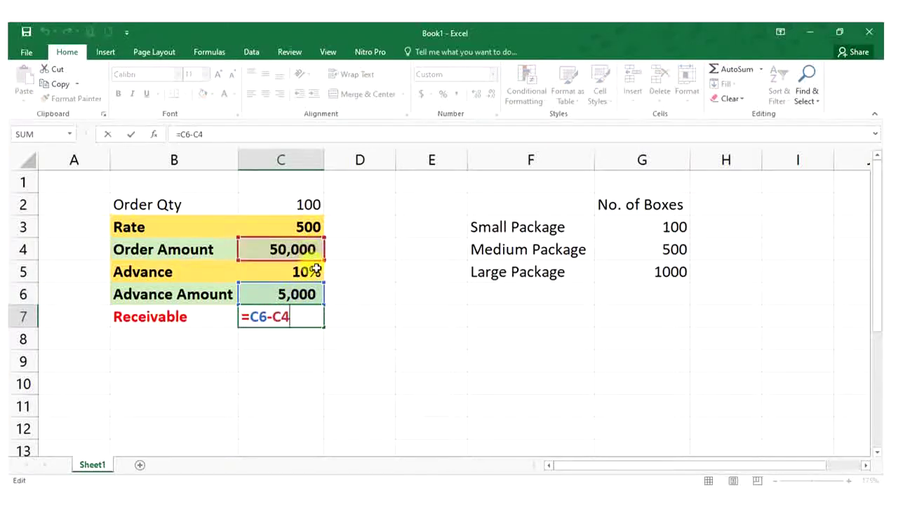
left_click(349, 287)
Open the What-If Analysis Scenario Manager with Order Qty cell C2 selected, and move its dialog clear of the order figures.
left_click(292, 204)
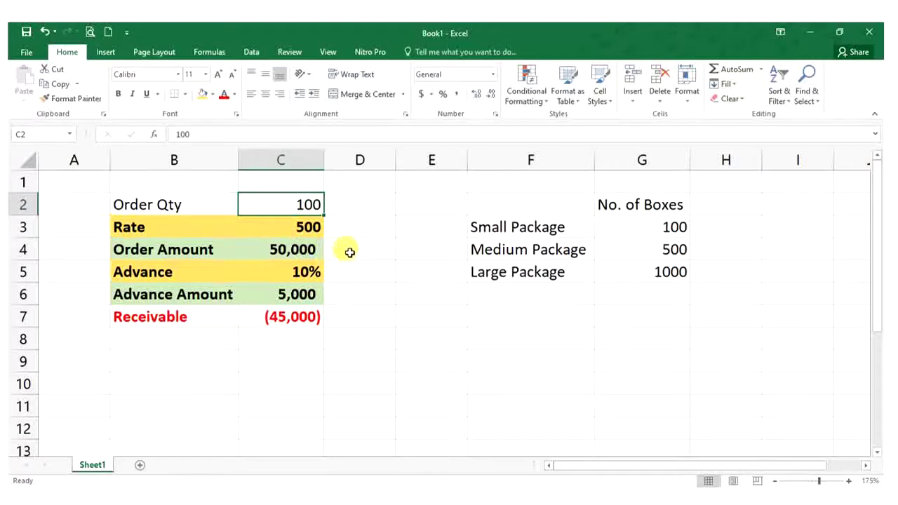
left_click(251, 53)
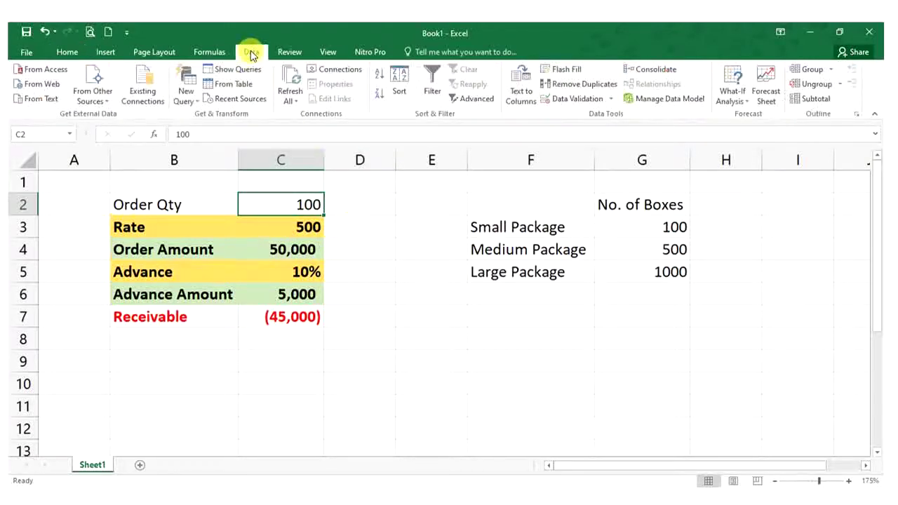
left_click(747, 102)
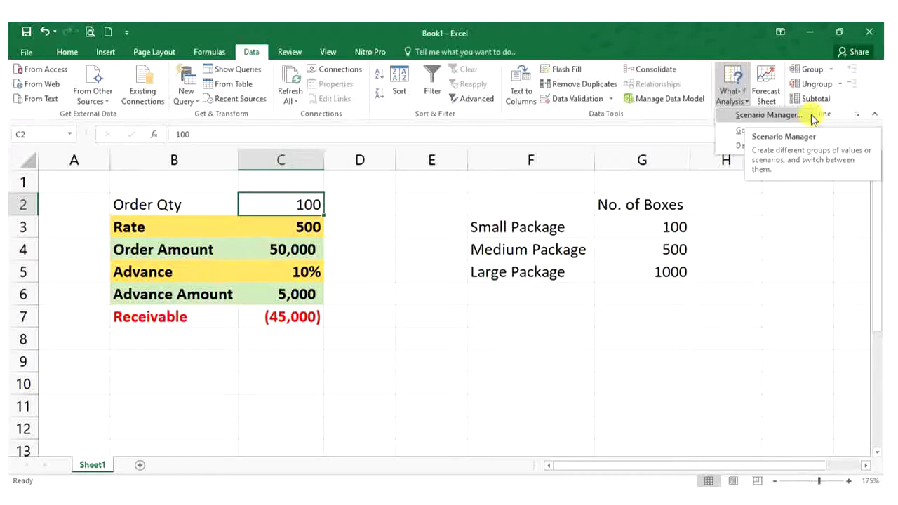
left_click(761, 115)
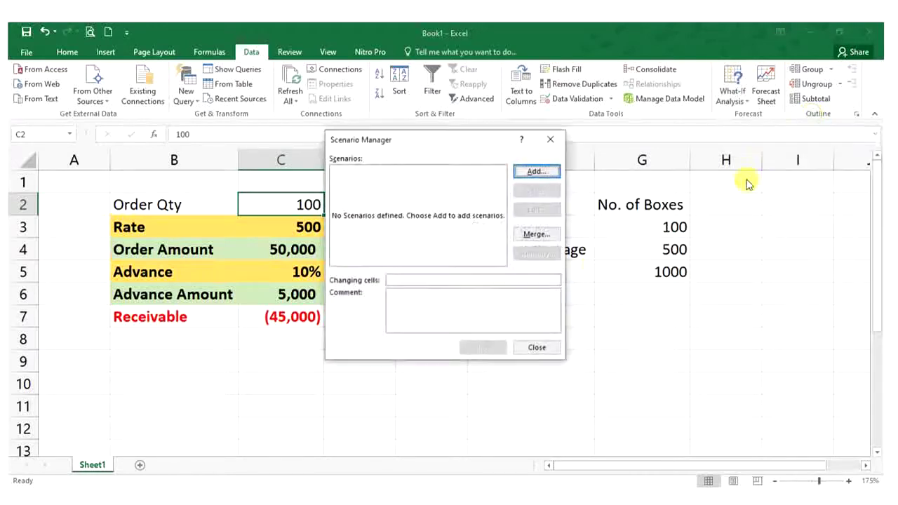
left_click_drag(426, 140, 544, 141)
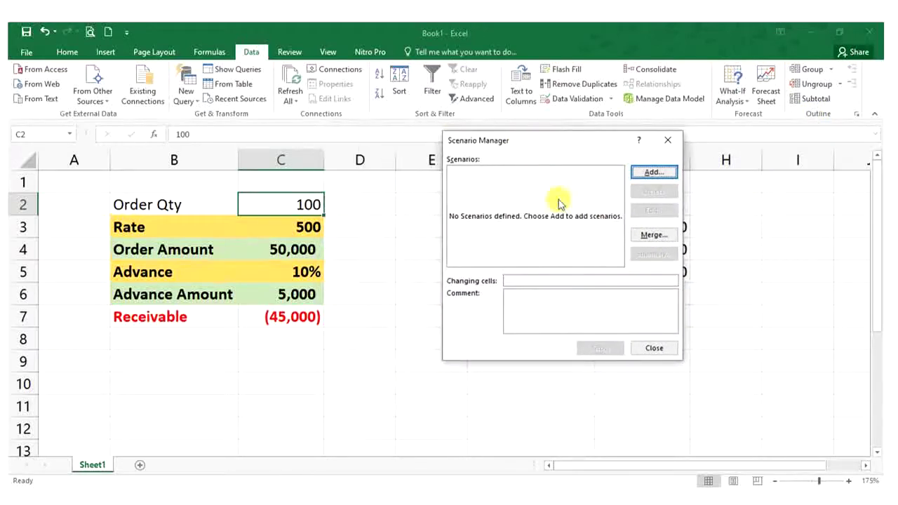
Add a scenario named Small_Package with C2 as the changing cell and replace its comment with "Small Package".
left_click(654, 172)
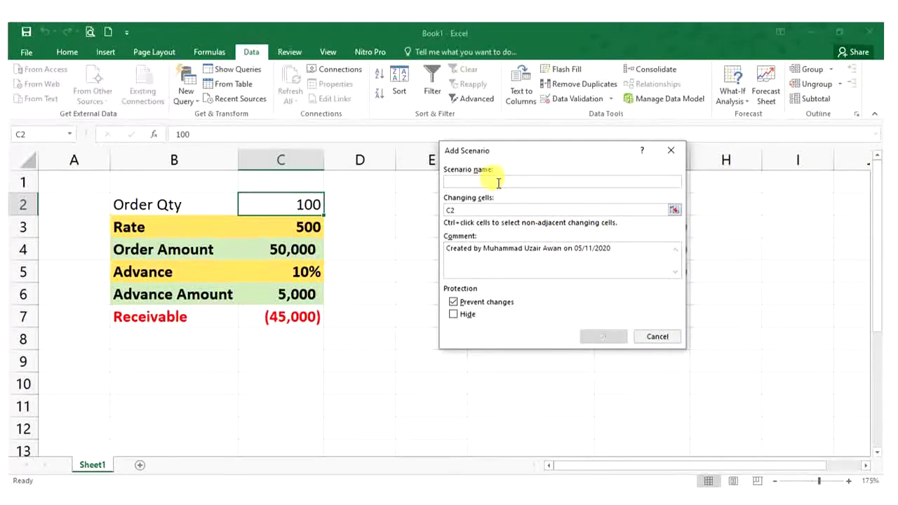
type("Small_Package")
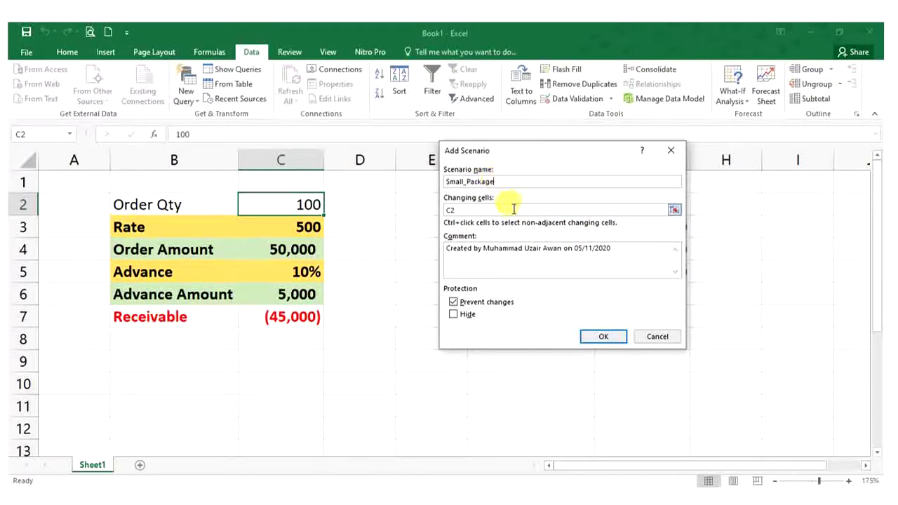
left_click(511, 209)
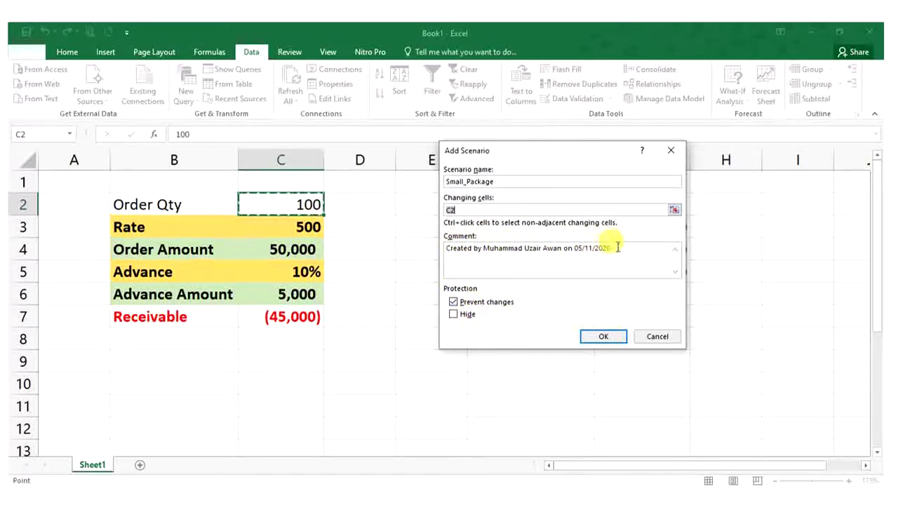
left_click_drag(621, 248, 409, 233)
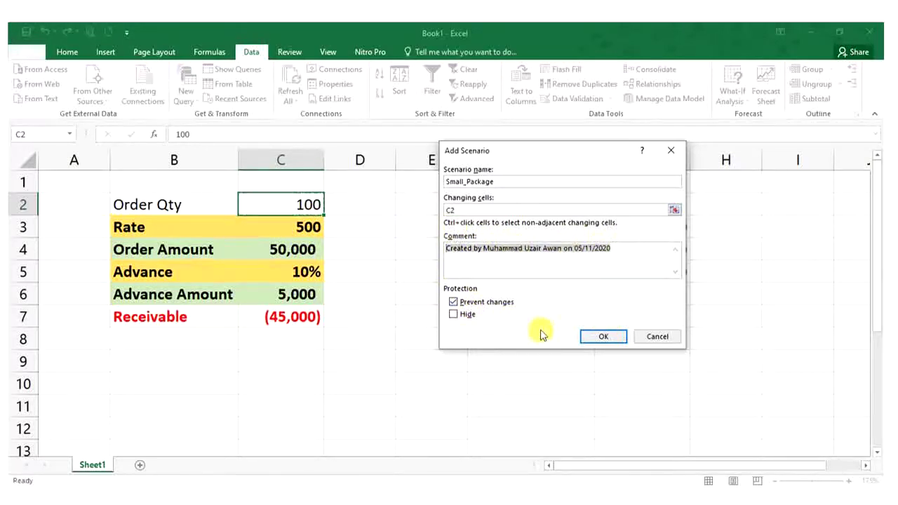
type("Small ")
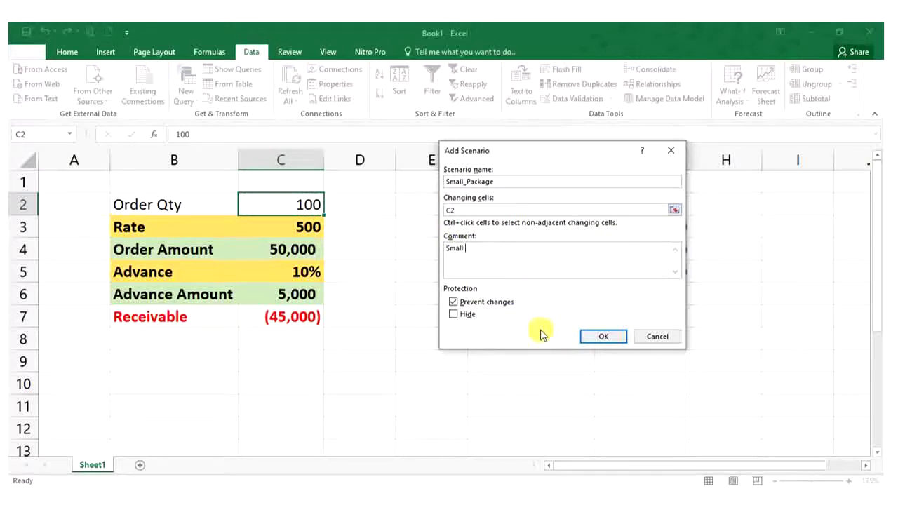
type("Package")
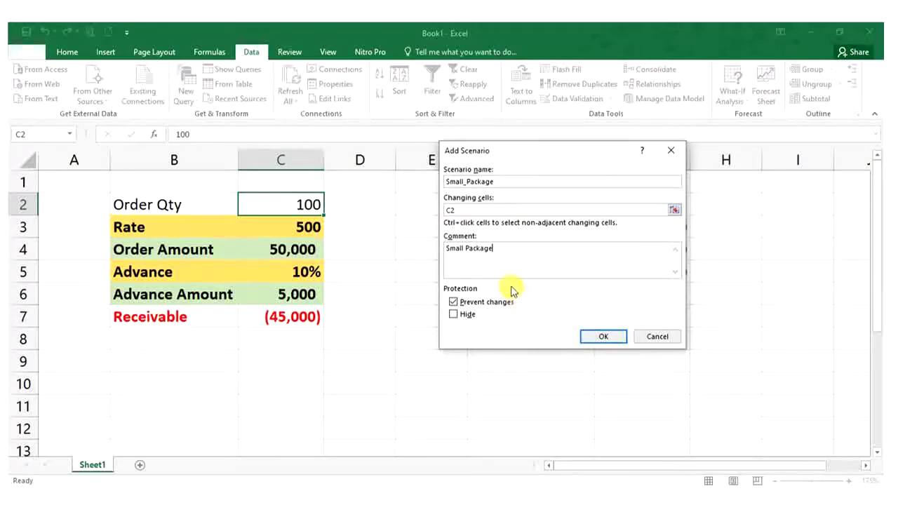
Accept 100 as the C2 value of the Small_Package scenario and go on to adding another scenario.
left_click(605, 337)
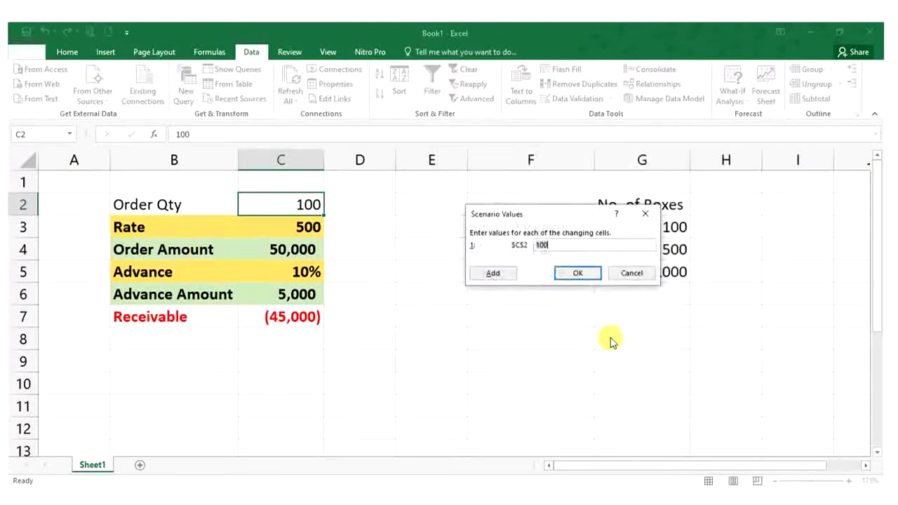
left_click_drag(537, 217, 422, 228)
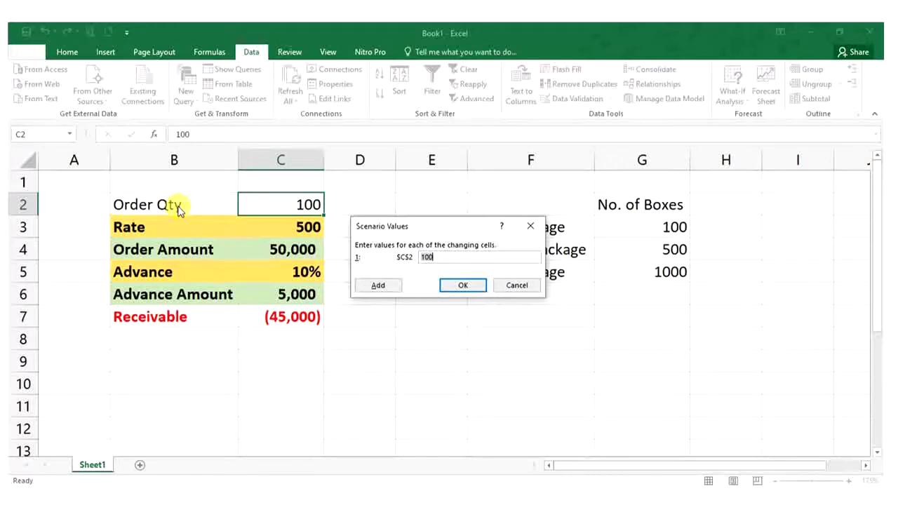
left_click(378, 286)
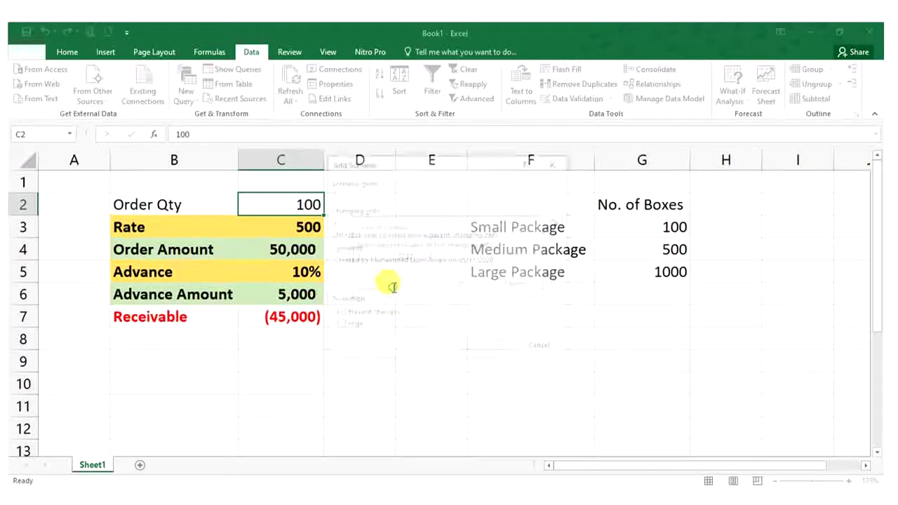
Name the new scenario Medium_Package, keep C2 as its changing cell and replace the comment with "Medium_Package".
left_click_drag(406, 163, 473, 163)
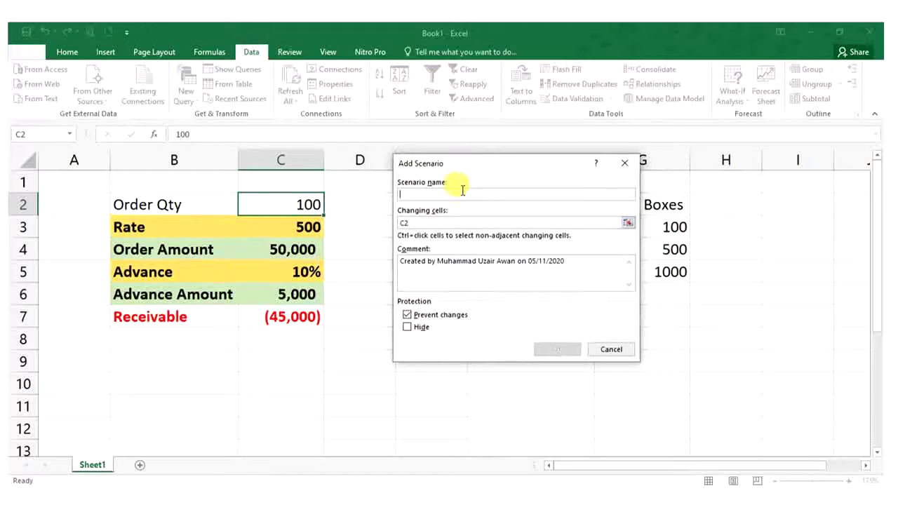
type("Medium_Package")
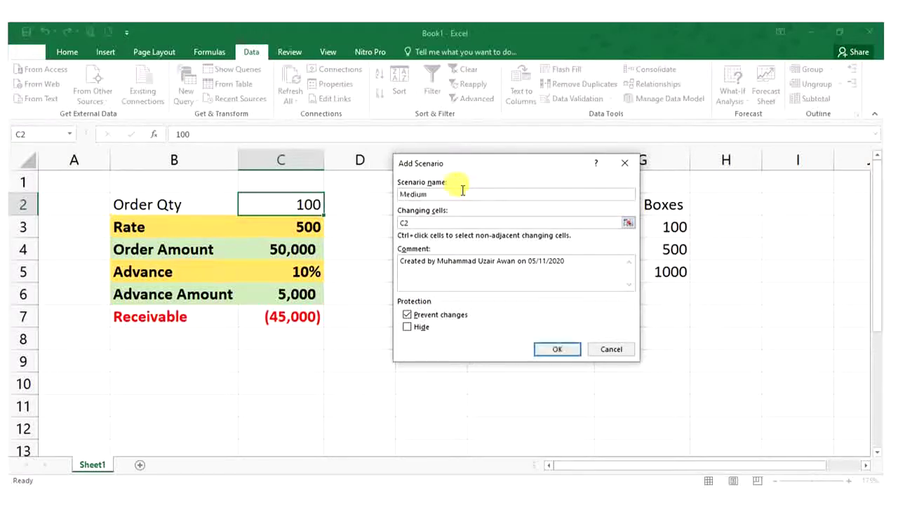
left_click(428, 223)
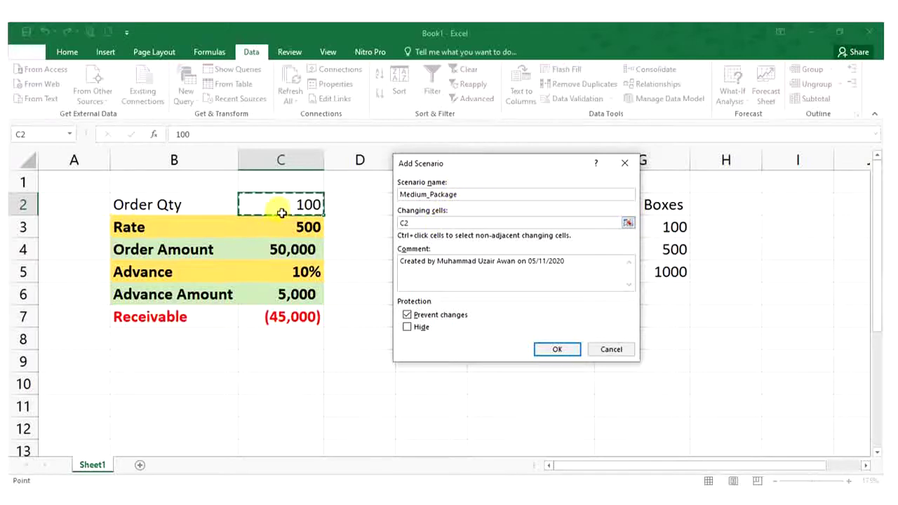
mouse_move(460, 164)
left_mouse_down()
mouse_move(285, 166)
mouse_move(450, 160)
left_mouse_up()
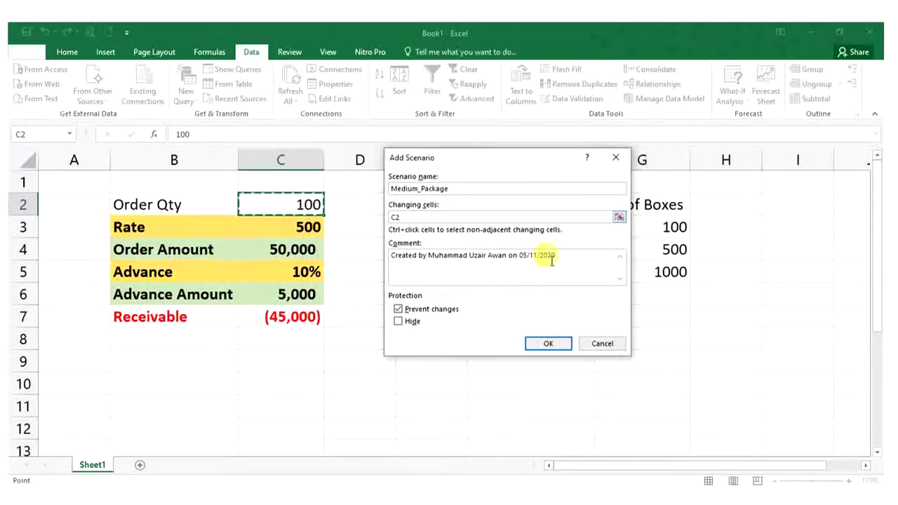
left_click_drag(565, 256, 287, 249)
type("Medium_Package")
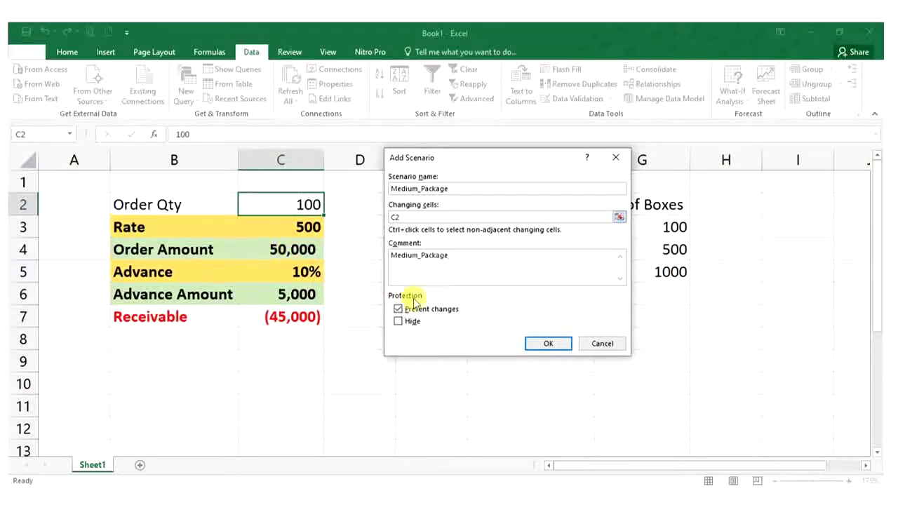
Set the C2 value of Medium_Package to 500, save it and check both scenarios' comments in the Scenario Manager.
left_click(545, 344)
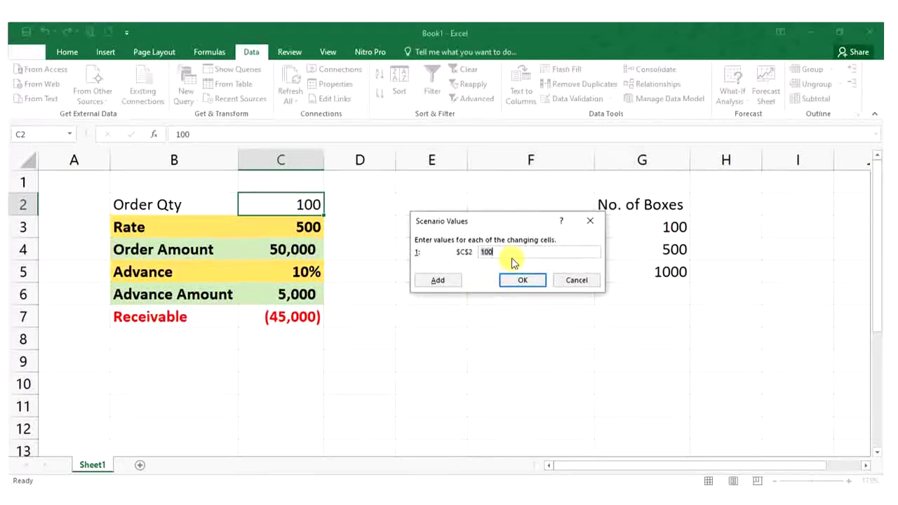
type("500")
left_click(525, 282)
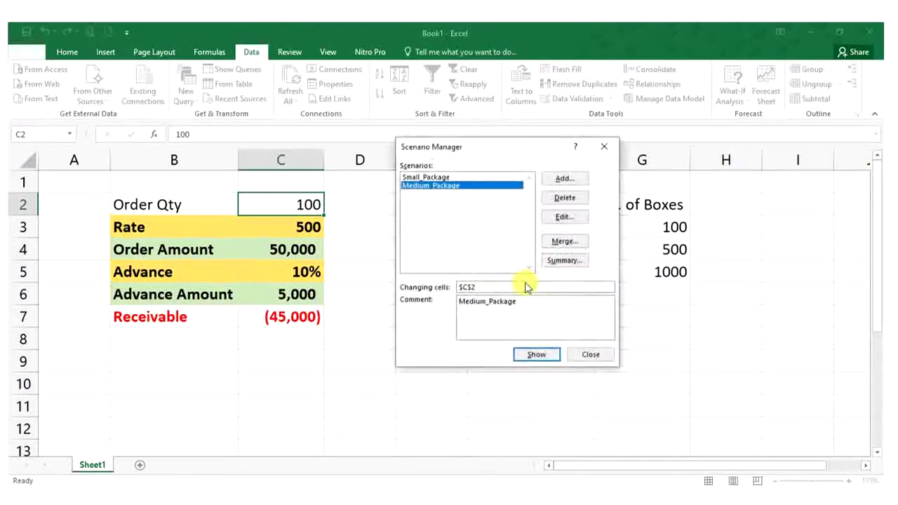
left_click(448, 178)
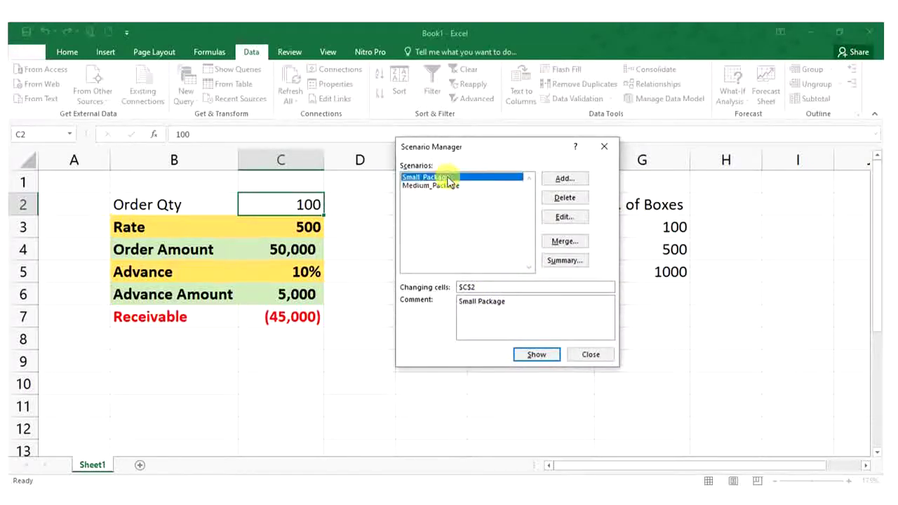
left_click(449, 186)
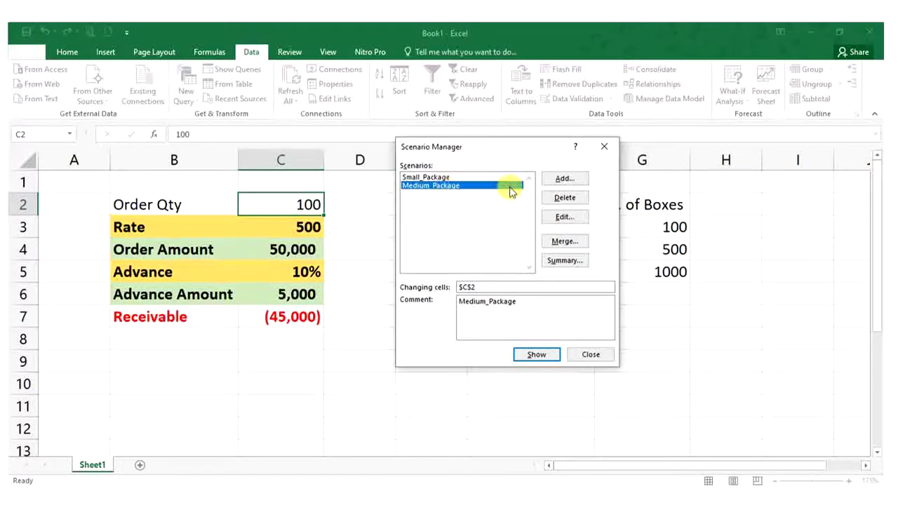
Start adding a third scenario and name it Large_Package.
left_click(564, 180)
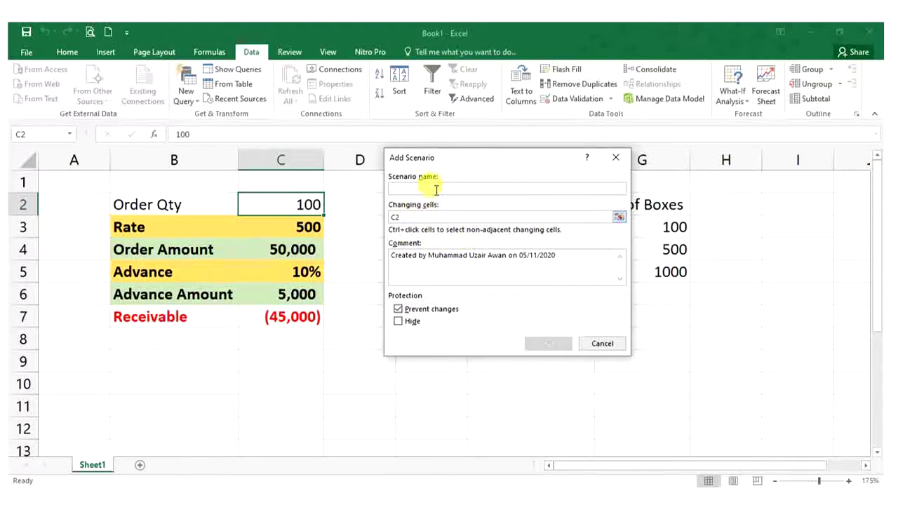
type("En")
key("BackSpace")
key("BackSpace")
type("Large_Pa")
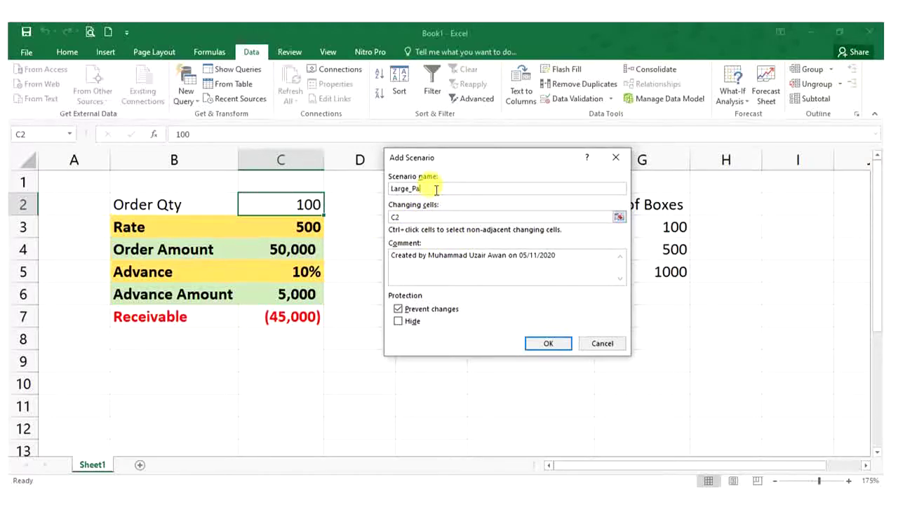
type("ckage")
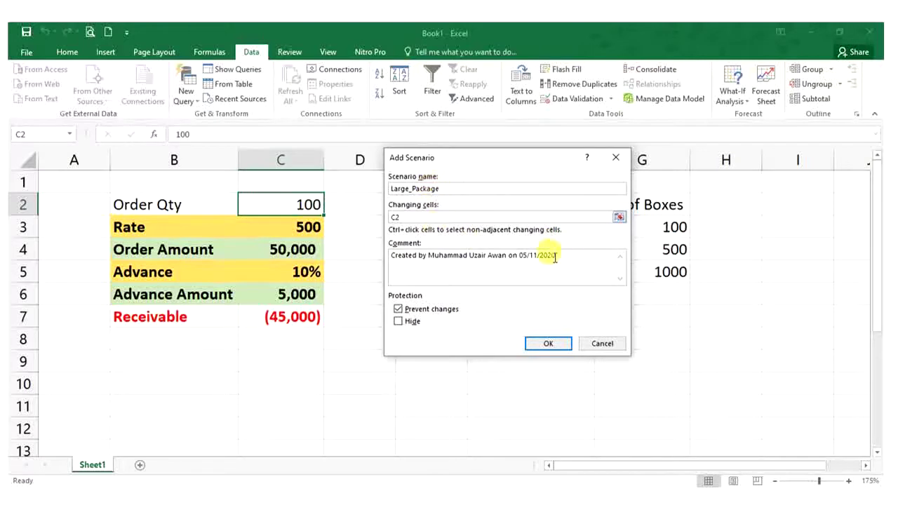
Keep C2 as Large_Package's changing cell, replace its comment with "Large Package" and set the C2 value to 1000.
left_click(409, 218)
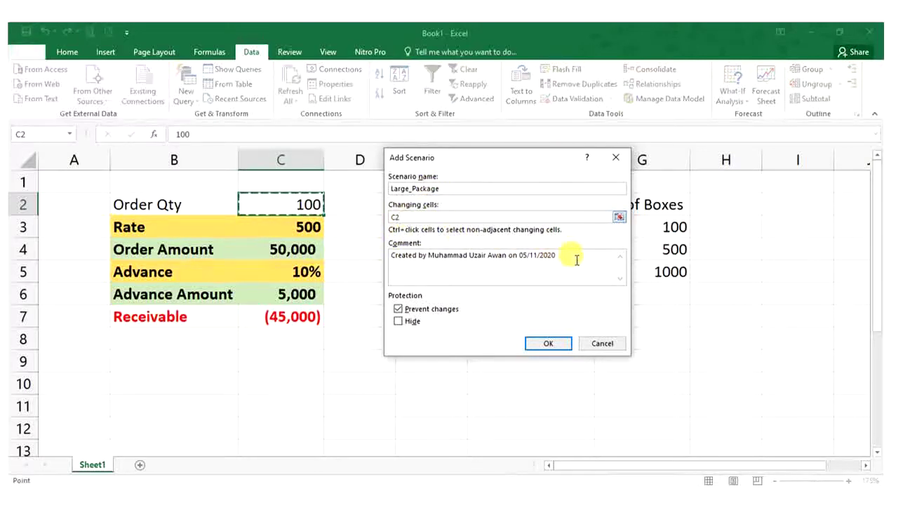
left_click_drag(578, 257, 358, 251)
type("Large Package")
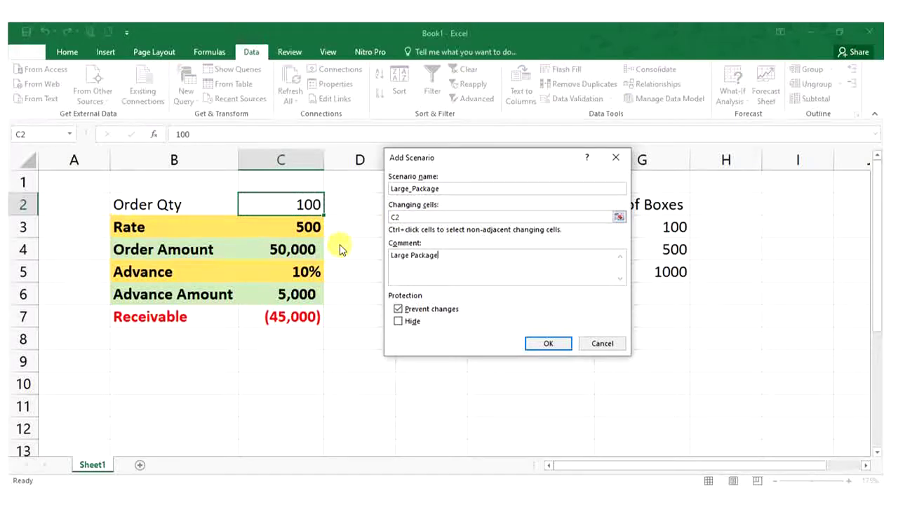
left_click(547, 343)
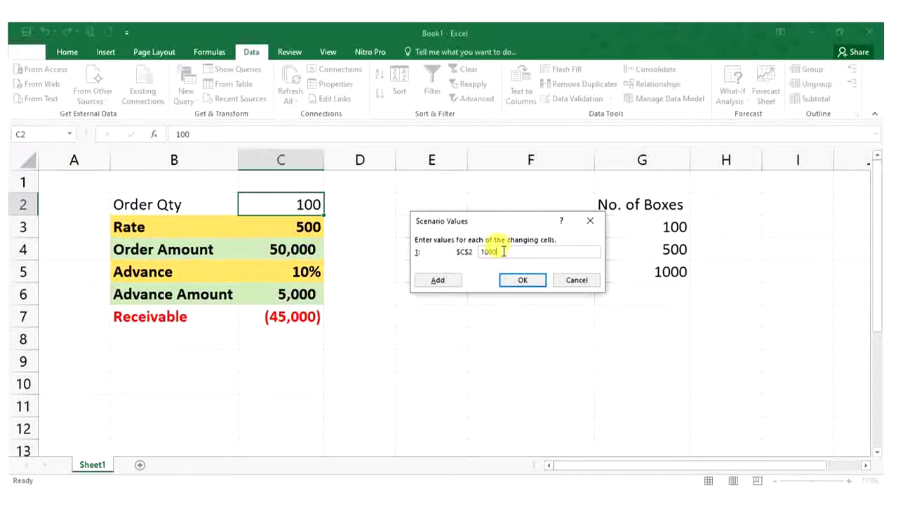
left_click(523, 280)
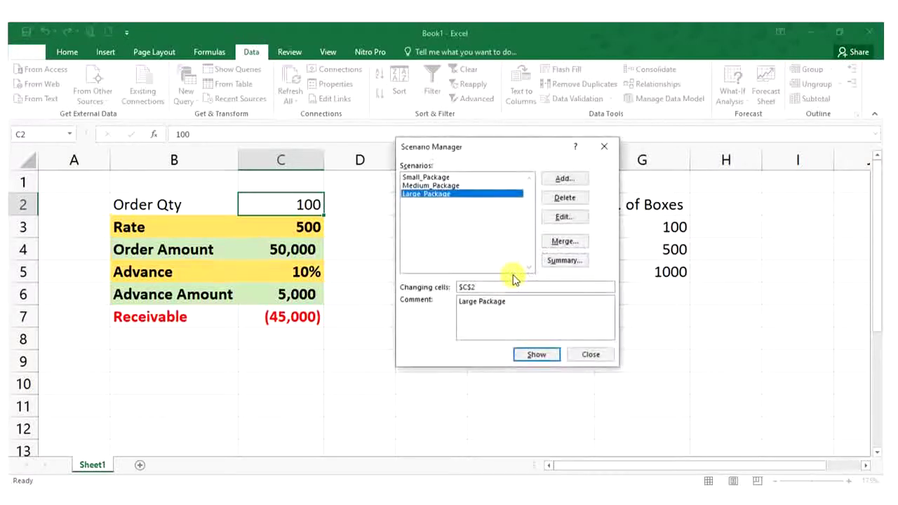
Look through the comments of the three package scenarios and show Small_Package in the order calculation.
left_click(429, 177)
left_click(439, 186)
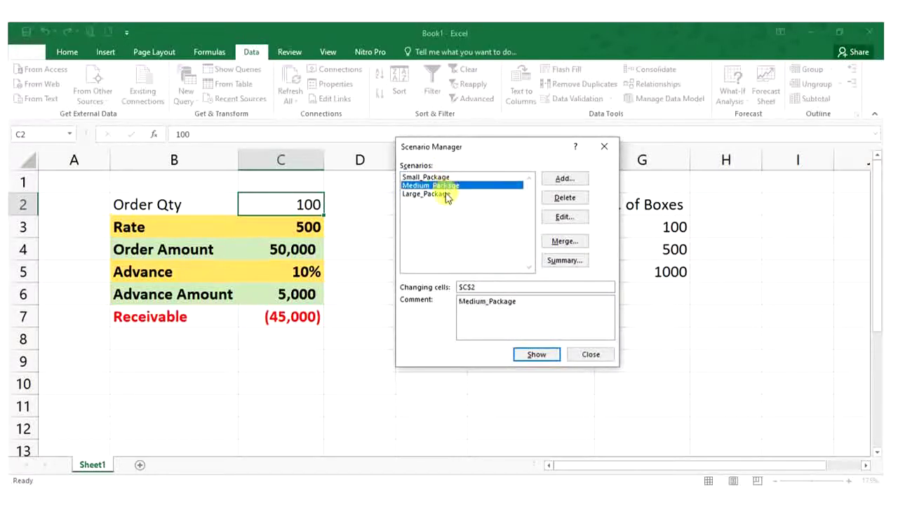
left_click(446, 194)
left_click(447, 186)
left_click(450, 177)
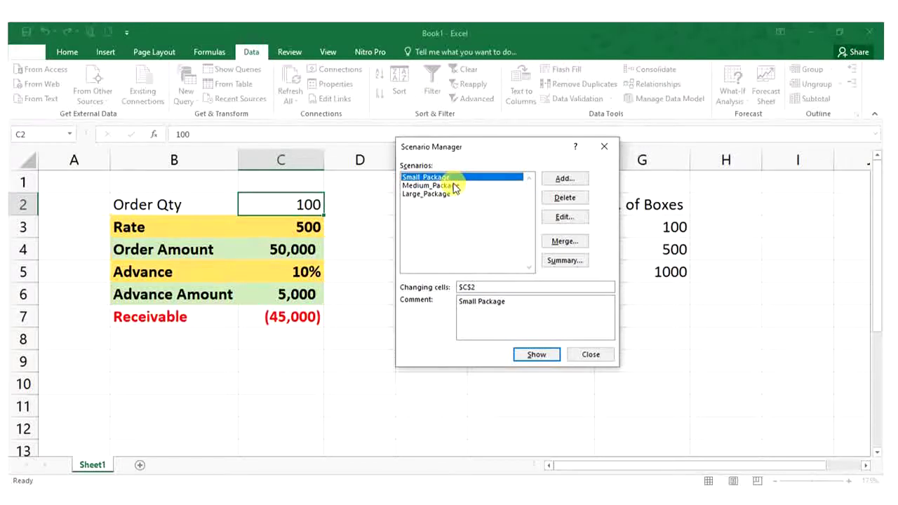
left_click(542, 359)
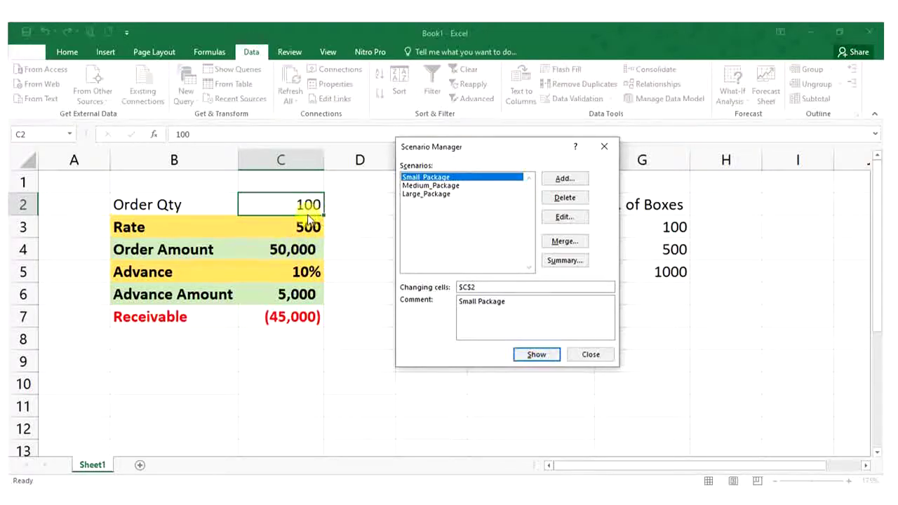
Show the Large_Package scenario in the order calculation, followed by the Medium_Package scenario.
left_click(443, 199)
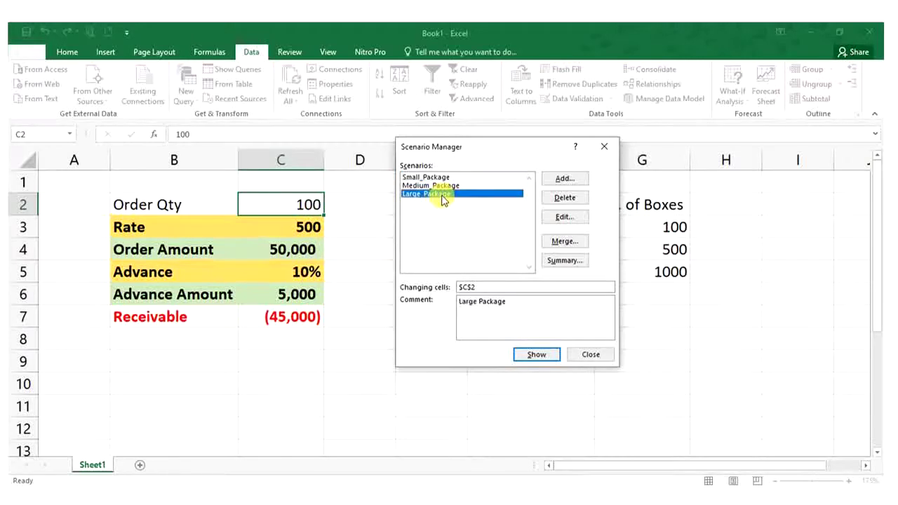
left_click(519, 357)
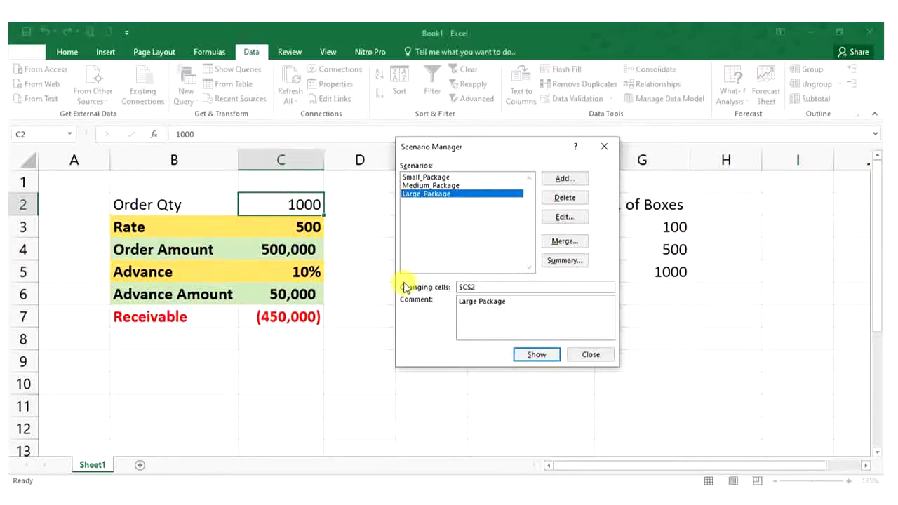
left_click(453, 186)
left_click(534, 356)
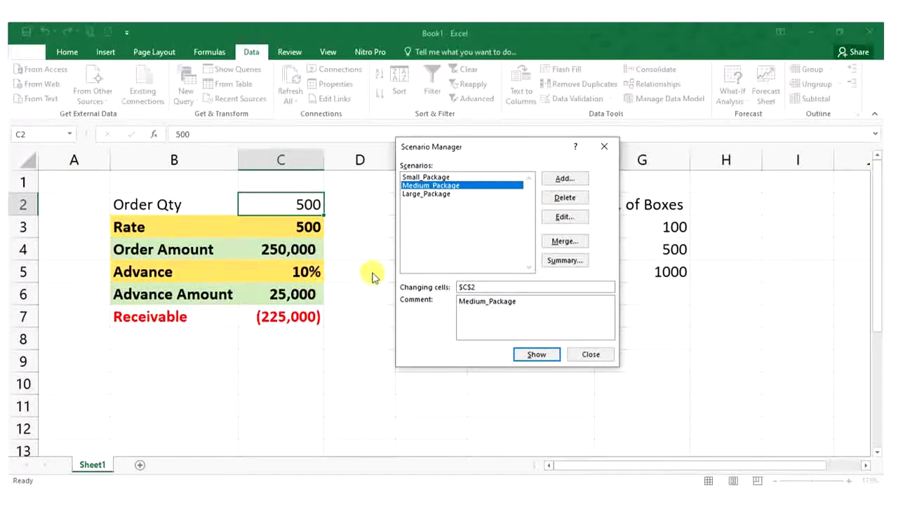
Edit the Small_Package scenario, keeping C2 as its changing cell, and set the C2 value to 50.
left_click(427, 177)
left_click(432, 194)
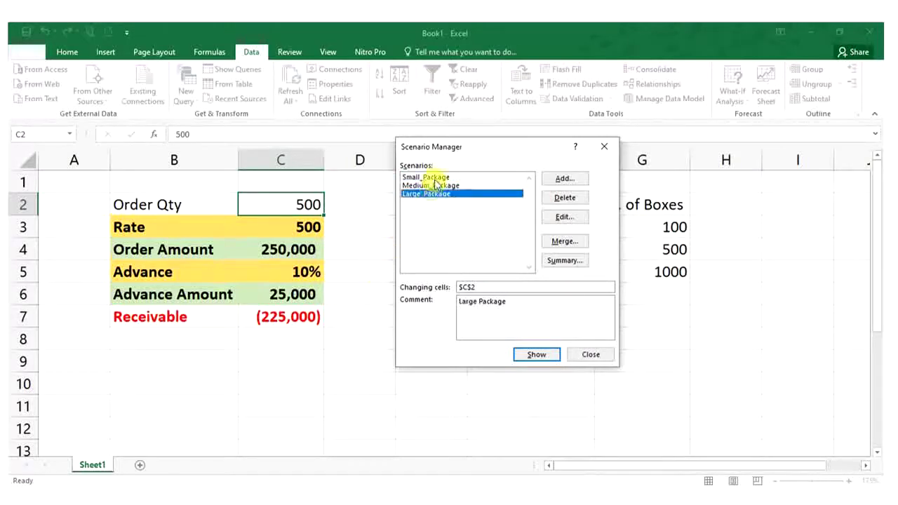
left_click(427, 177)
left_click(561, 218)
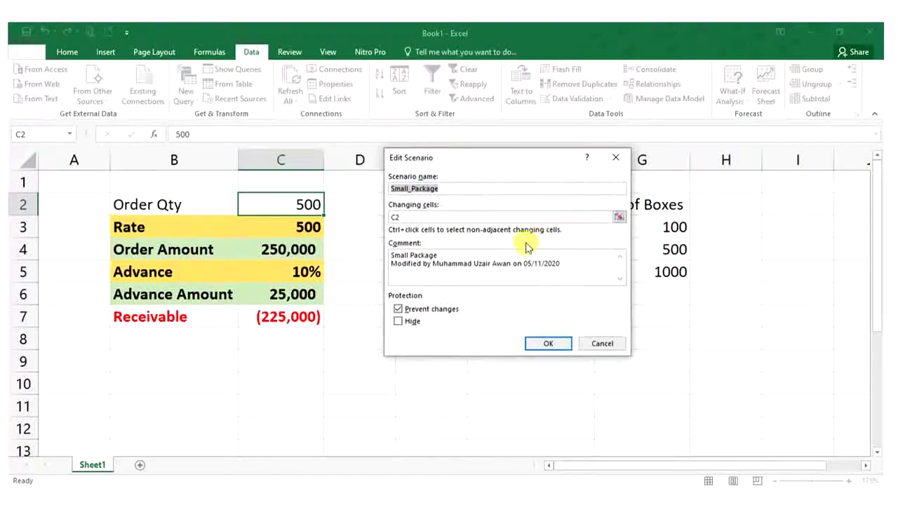
left_click(442, 215)
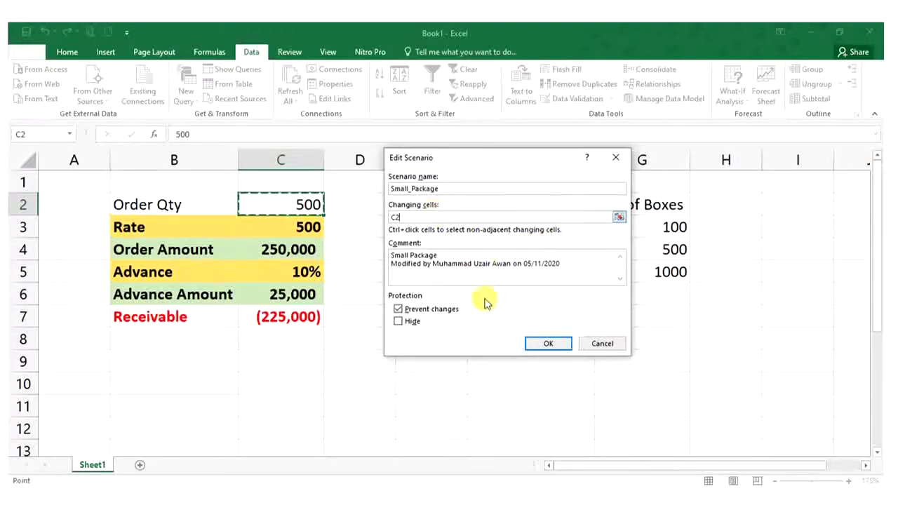
left_click(548, 343)
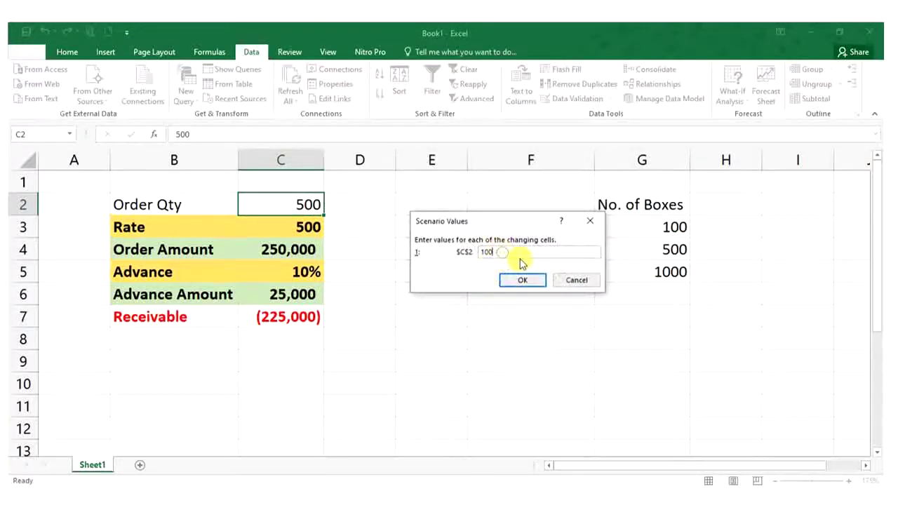
type("50")
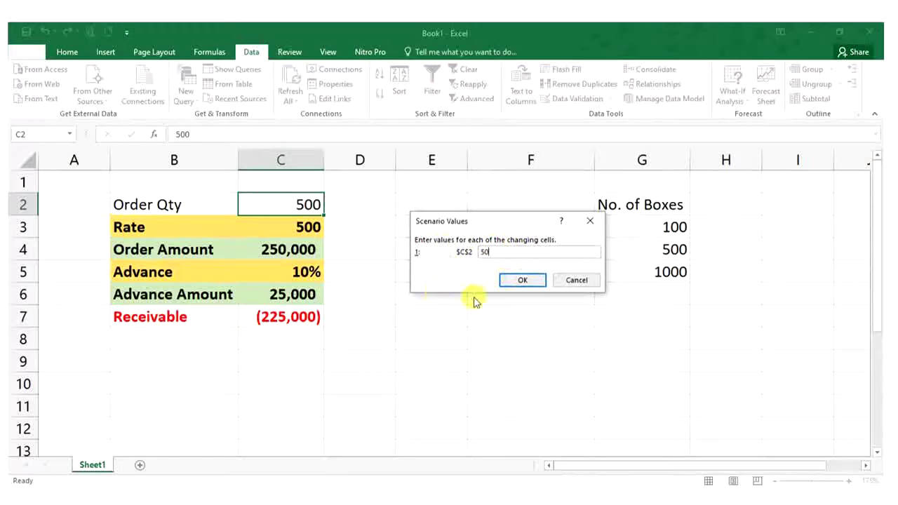
left_click(523, 280)
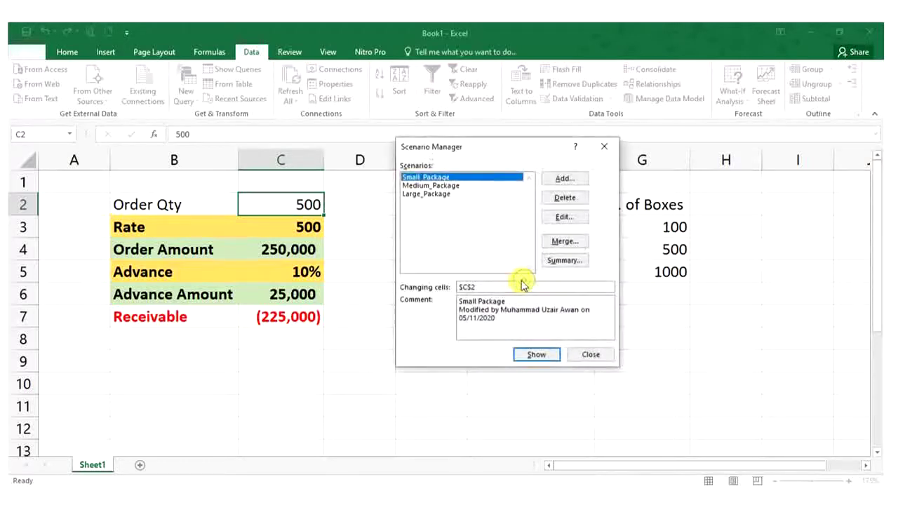
Edit the Medium_Package scenario and set its C2 value to 250.
left_click(431, 186)
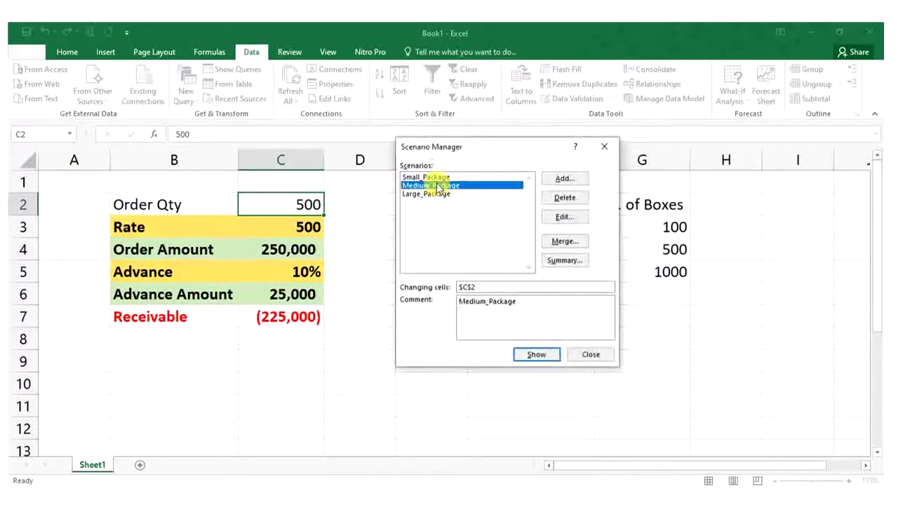
left_click(579, 220)
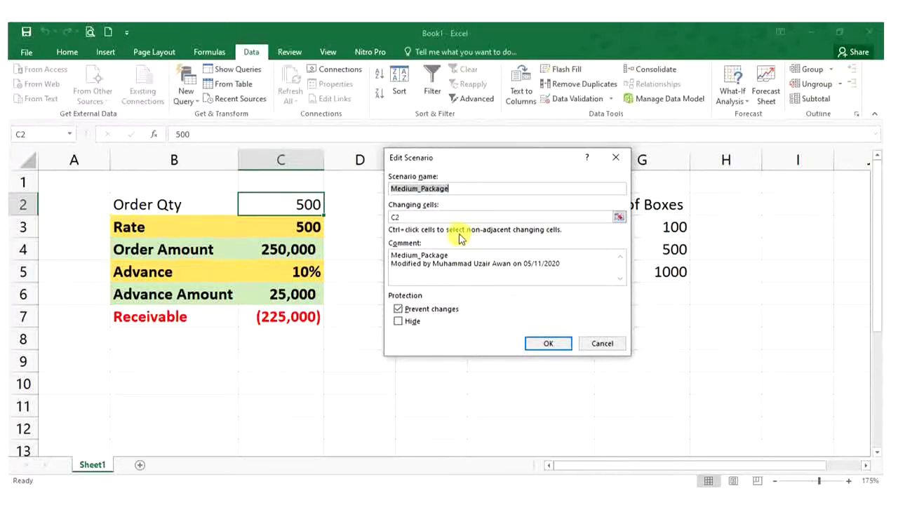
left_click(546, 343)
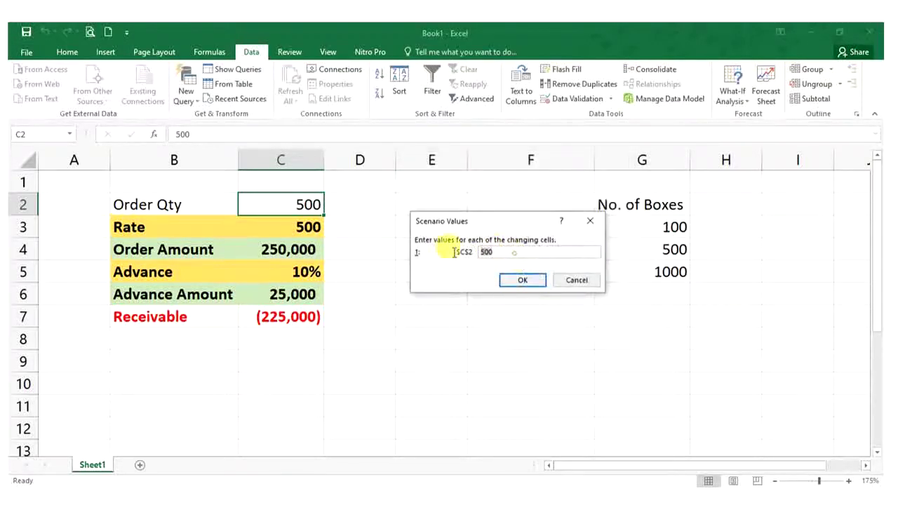
left_click(523, 280)
Edit the Large_Package scenario and set its C2 value to 500.
left_click(441, 194)
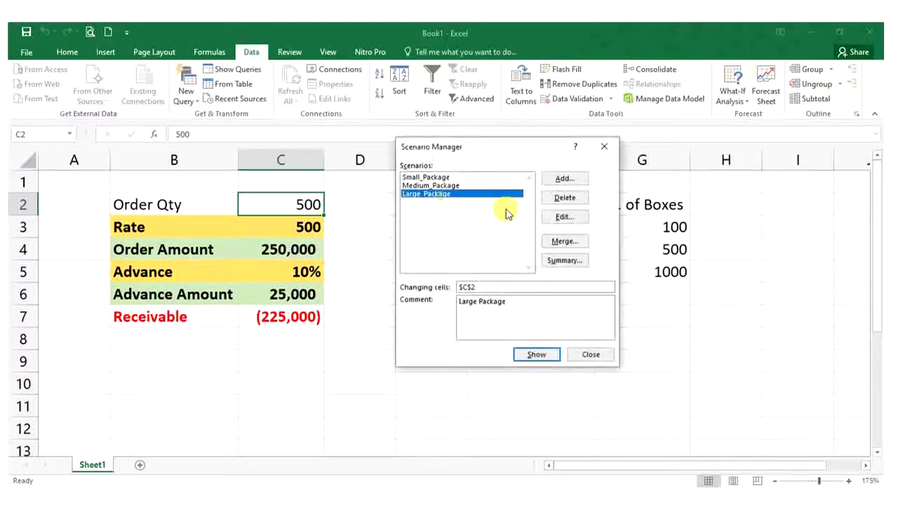
left_click(565, 217)
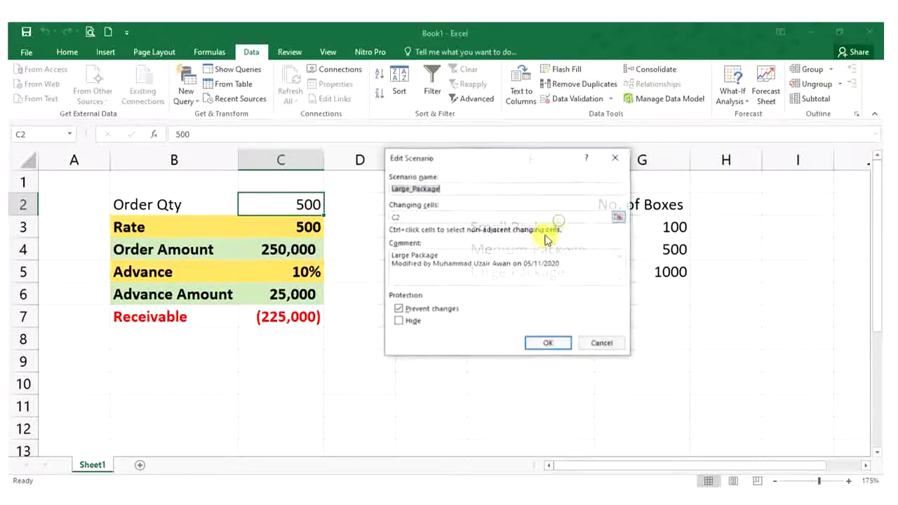
left_click(548, 344)
type("5")
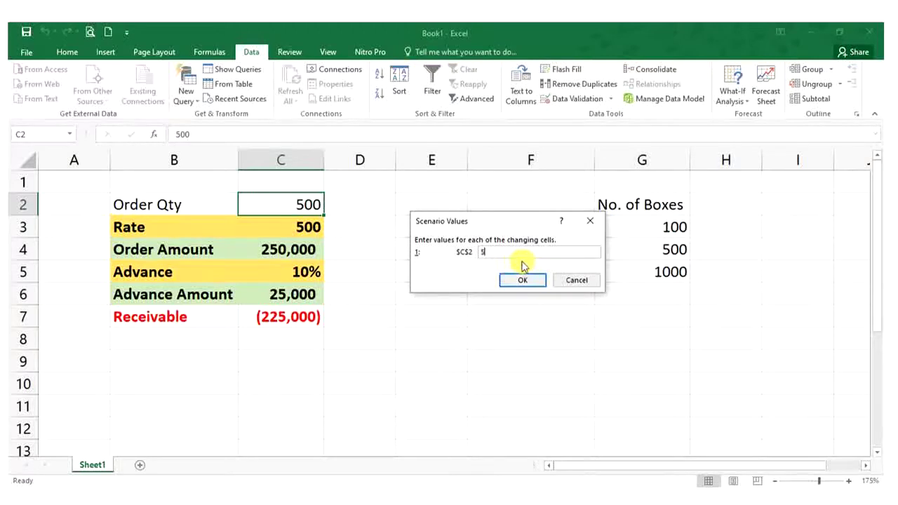
type("00")
left_click(522, 280)
Show the edited Medium_Package, Small_Package and Large_Package scenarios one after another in the order calculation.
left_click(444, 186)
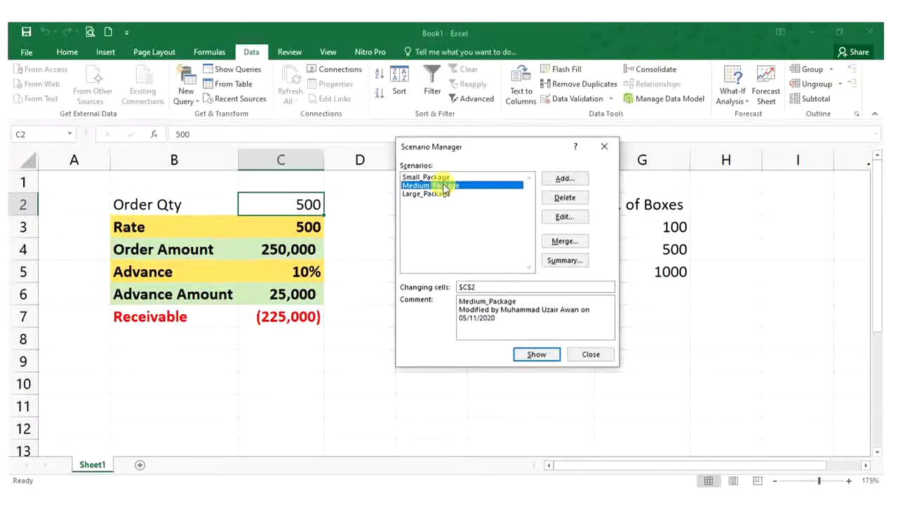
left_click(537, 356)
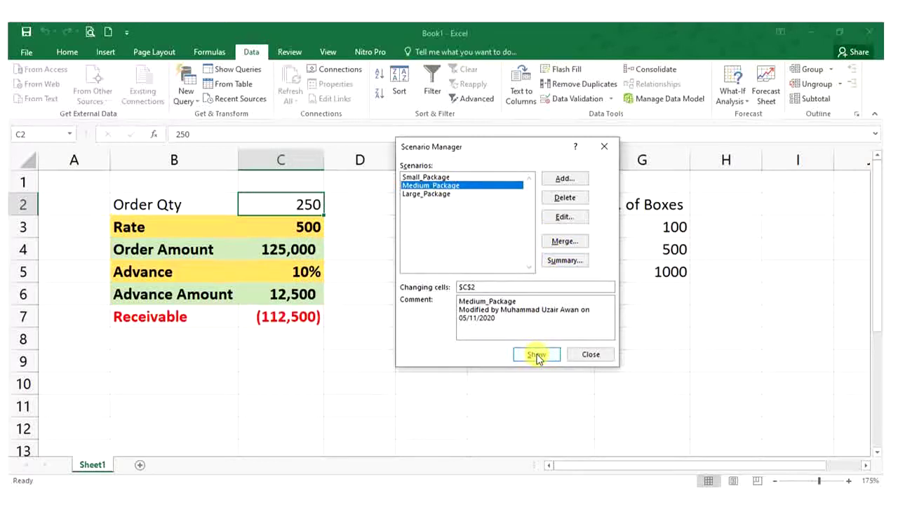
left_click(445, 177)
left_click(519, 356)
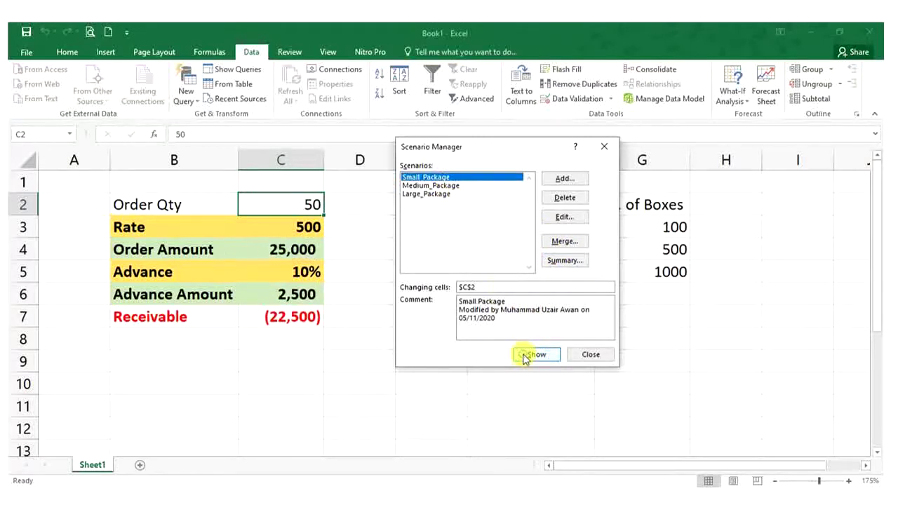
left_click(436, 194)
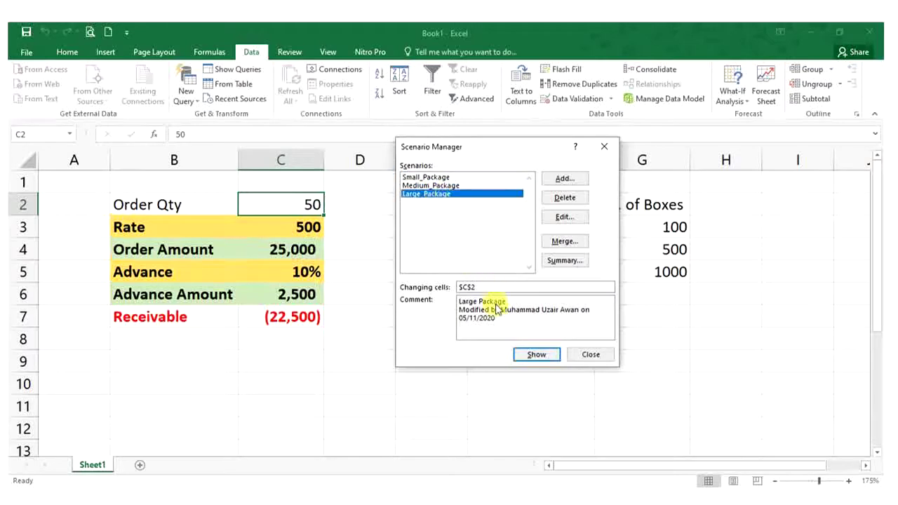
left_click(522, 355)
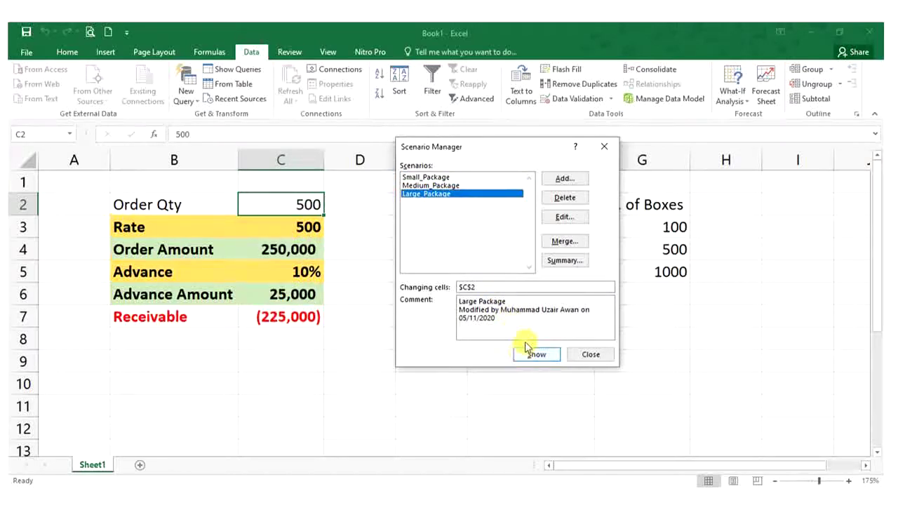
Create a scenario summary report with the Receivable cell C7 as the result cell.
left_click(561, 261)
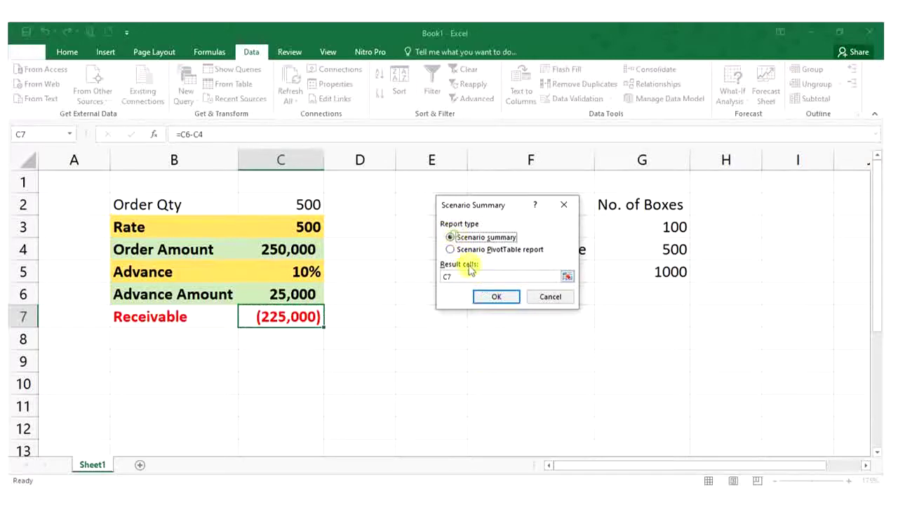
left_click(499, 297)
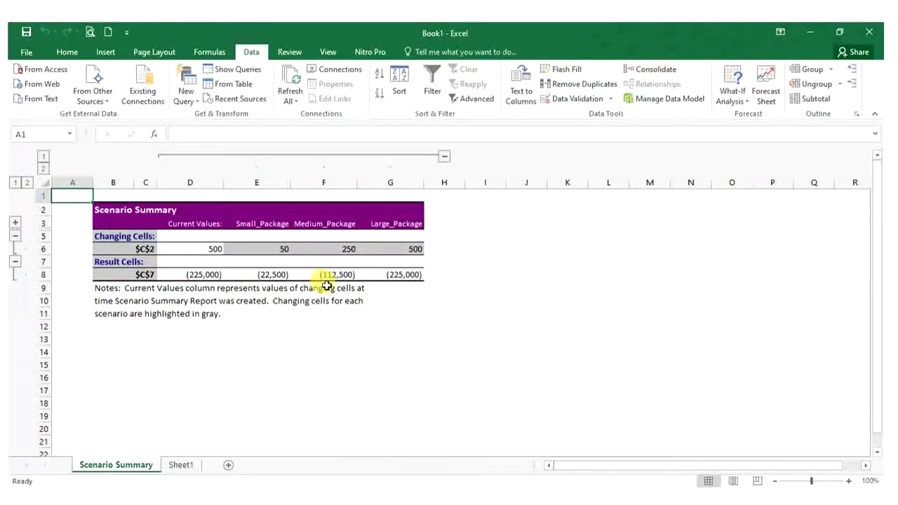
Examine the changing-cell quantities for the current values and the three package scenarios in the scenario summary.
left_click(205, 249)
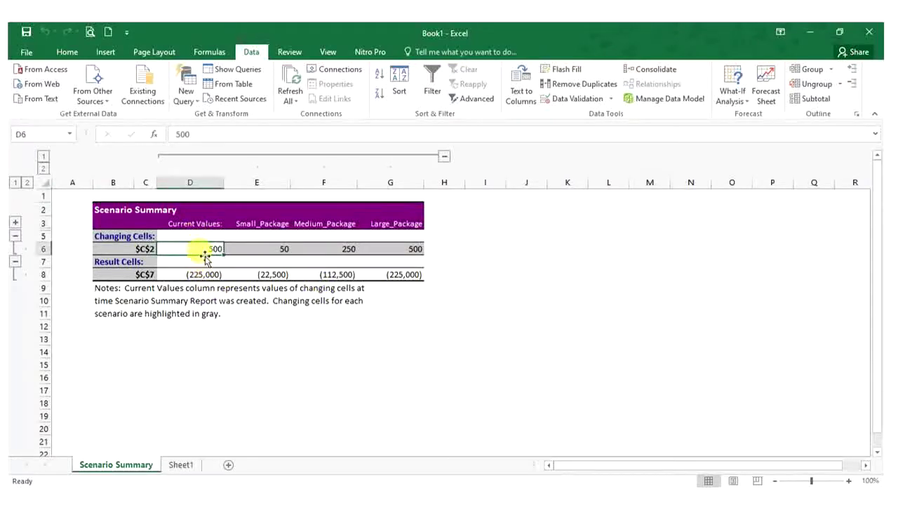
left_click(271, 252)
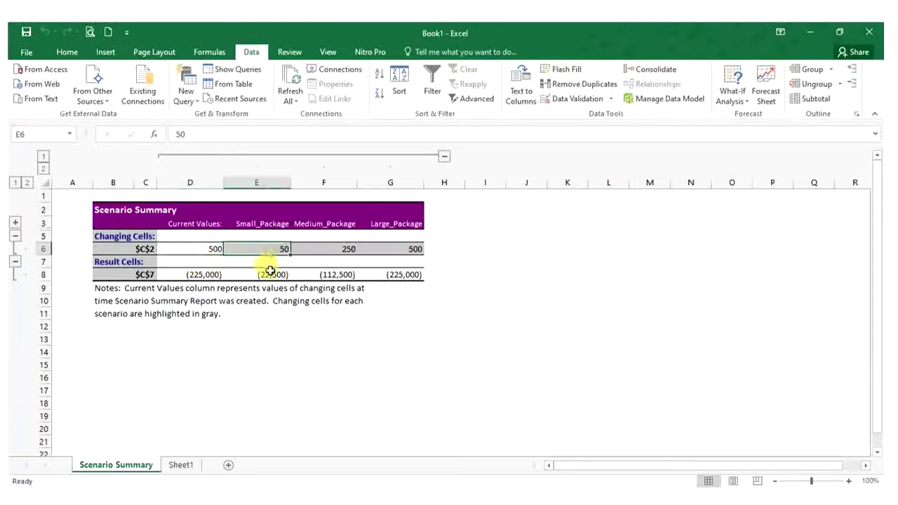
left_click(329, 252)
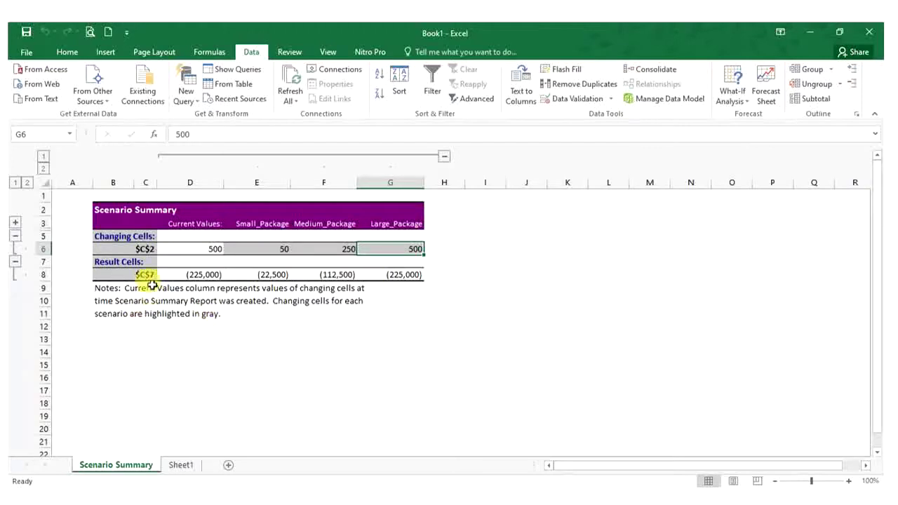
Match the summary's changing cell C2 and result cell C7 to the Order Qty and Receivable rows in Sheet1.
left_click(143, 250)
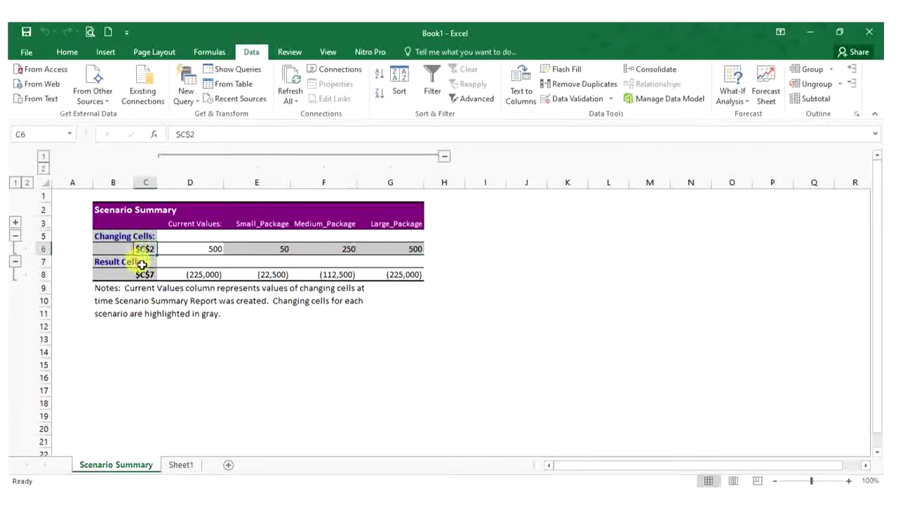
left_click(180, 463)
left_click_drag(299, 212, 190, 202)
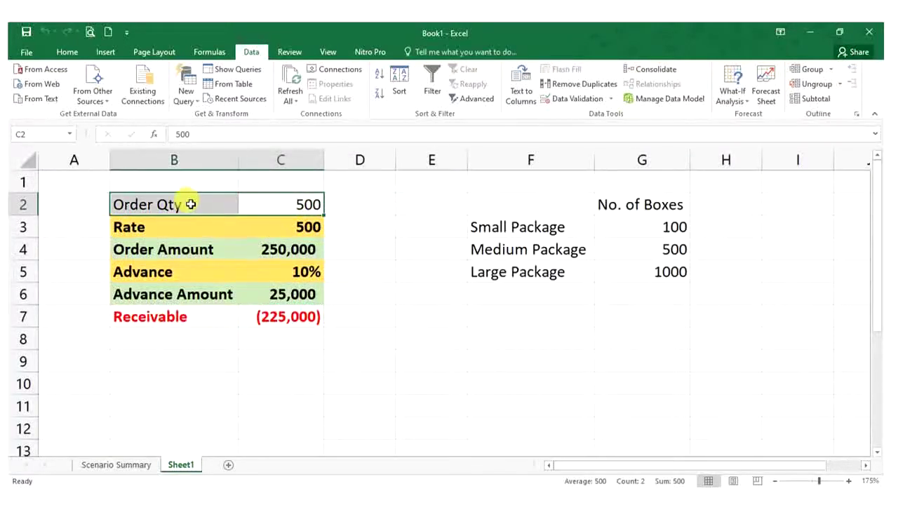
left_click(144, 453)
left_click(126, 274)
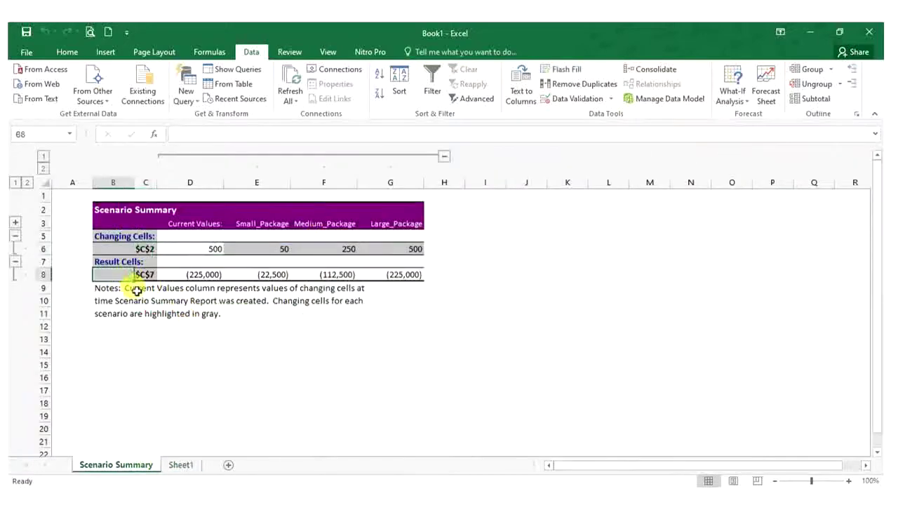
left_click(144, 274)
left_click(180, 466)
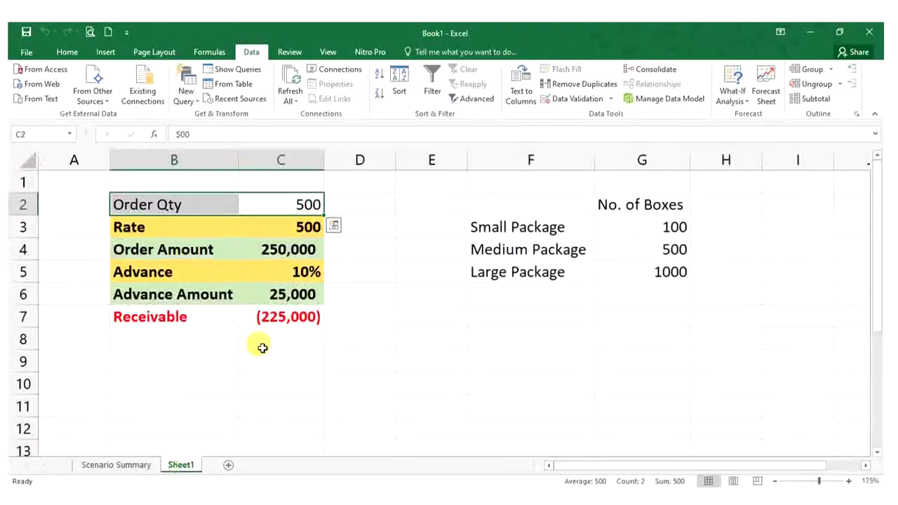
left_click_drag(281, 317, 183, 316)
left_click(151, 464)
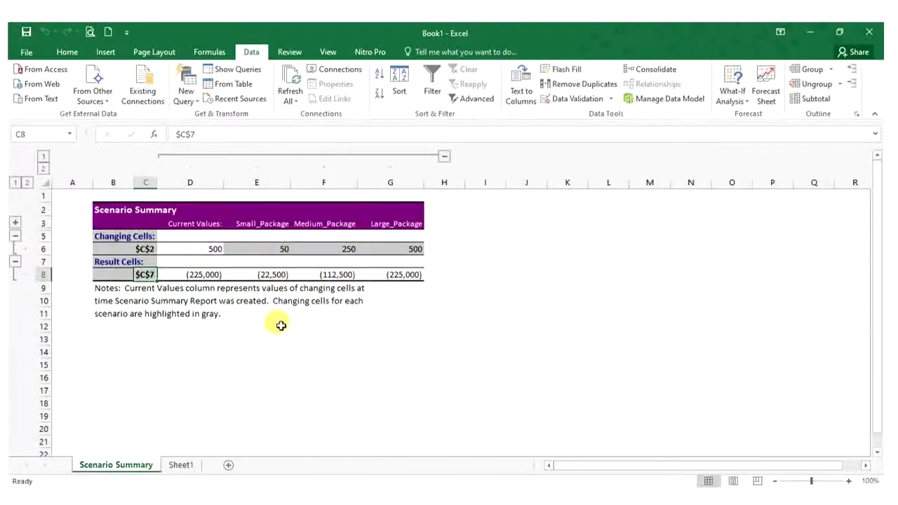
Compare the order quantity and resulting receivable of the small, medium and large packages in the scenario summary.
left_click(267, 247)
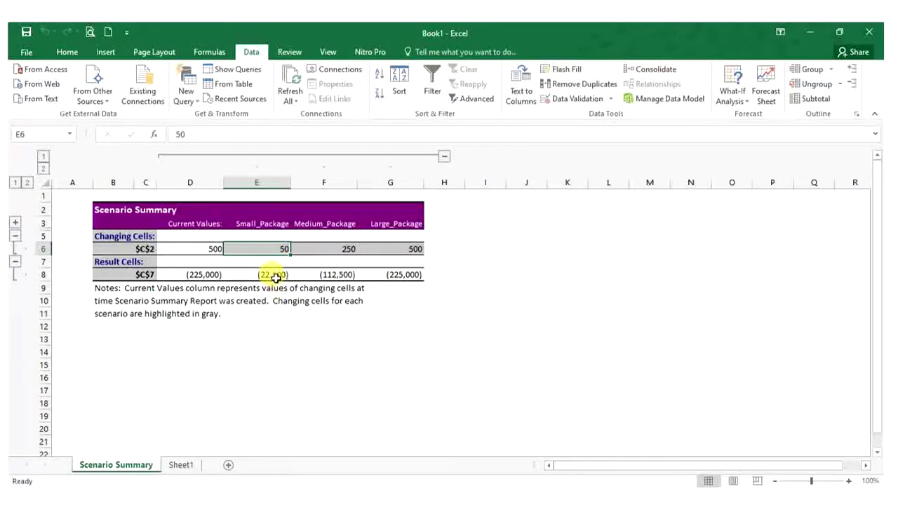
left_click(342, 252)
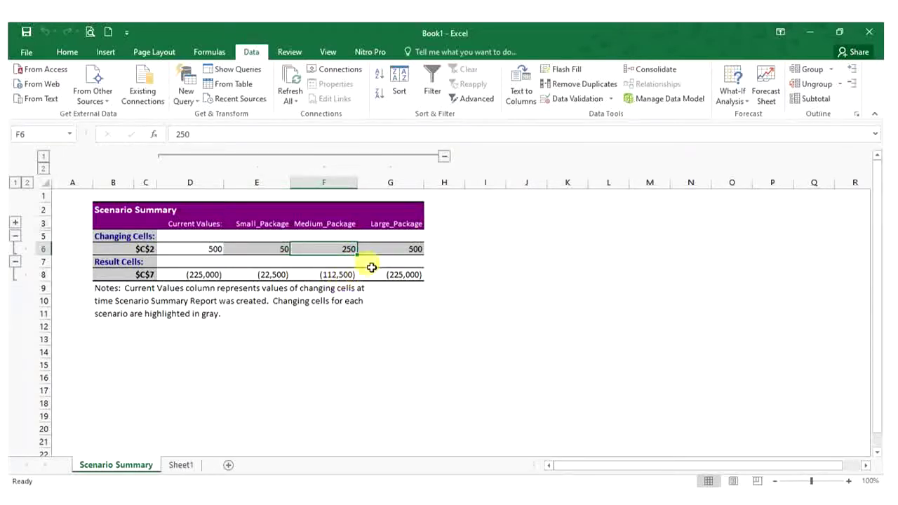
left_click(399, 251)
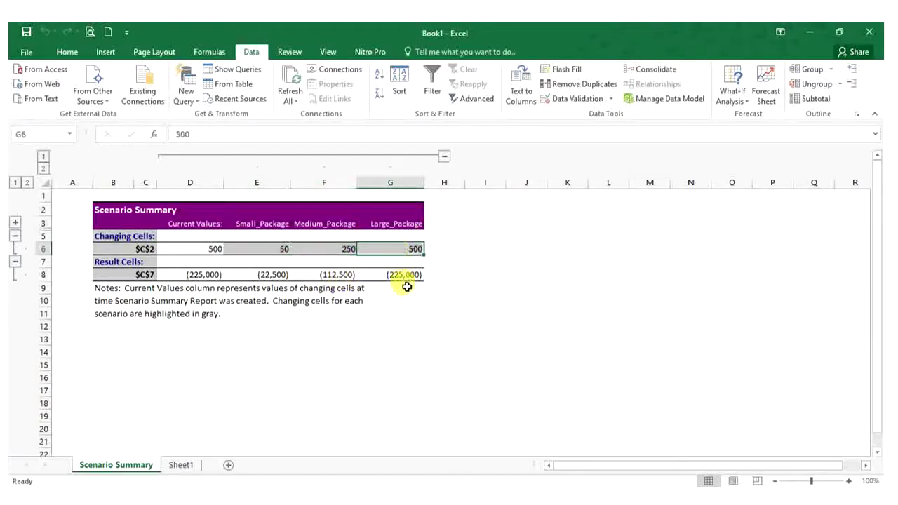
left_click(407, 277)
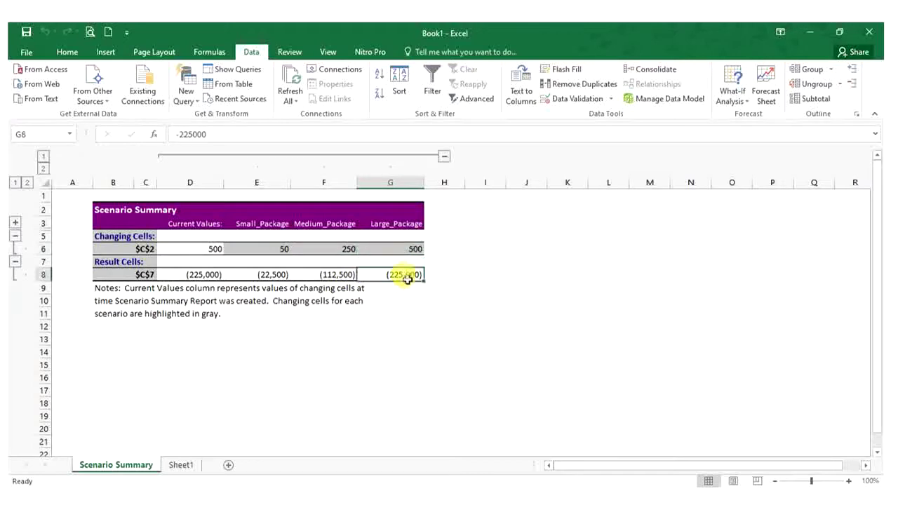
Create a second scenario summary report from Sheet1 with the Order Amount cell C4 as the result cell.
left_click(180, 465)
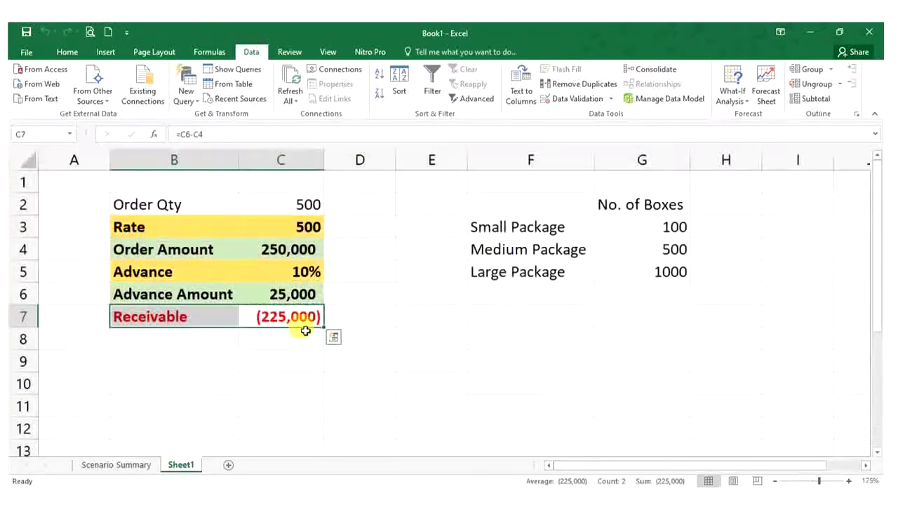
left_click(733, 91)
left_click(739, 118)
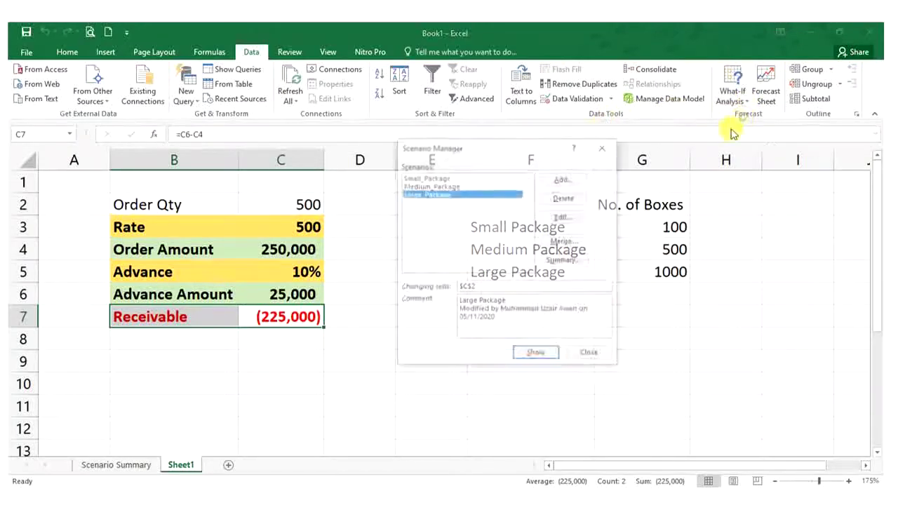
left_click(566, 261)
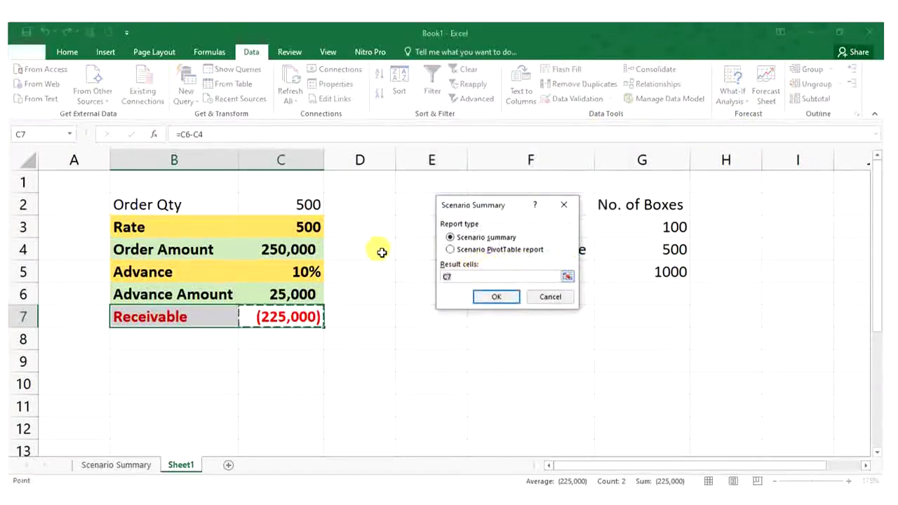
left_click(295, 260)
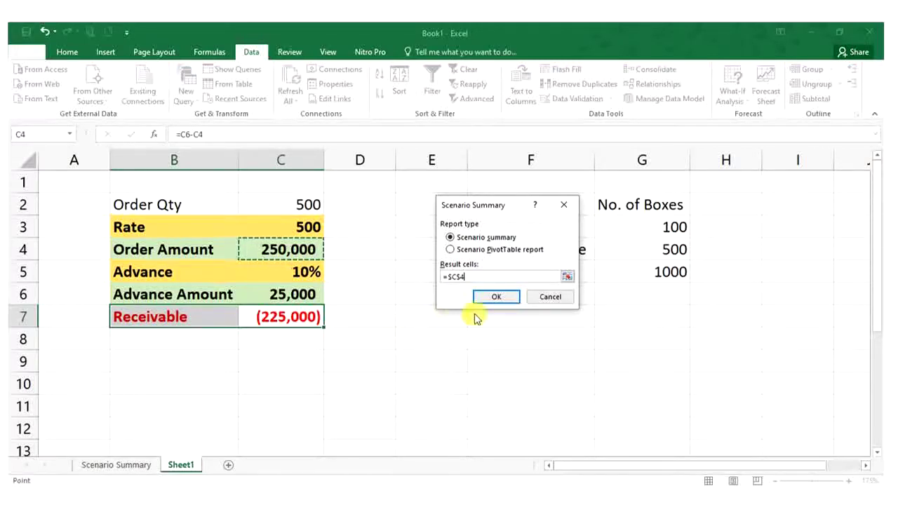
left_click(491, 297)
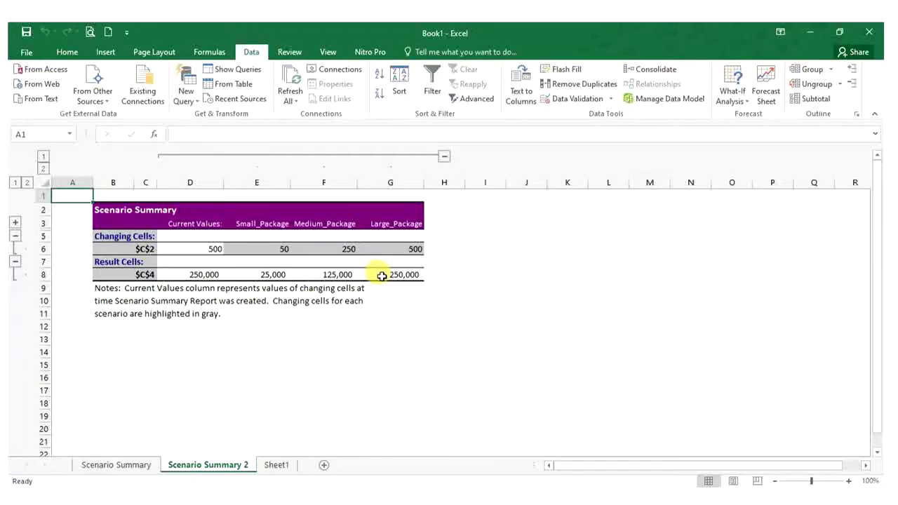
Return to Sheet1 and review the order calculation, selecting the Order Qty cell and the whole range B2:C7.
left_click(281, 465)
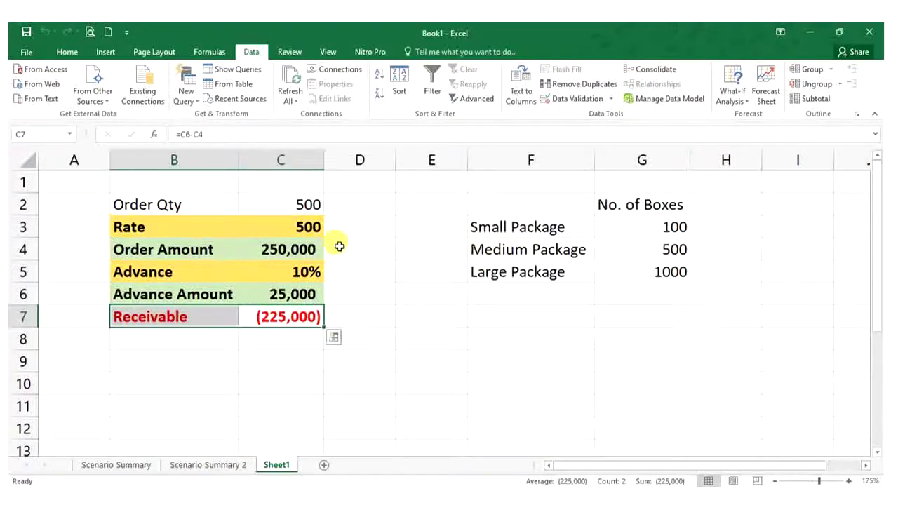
left_click(297, 204)
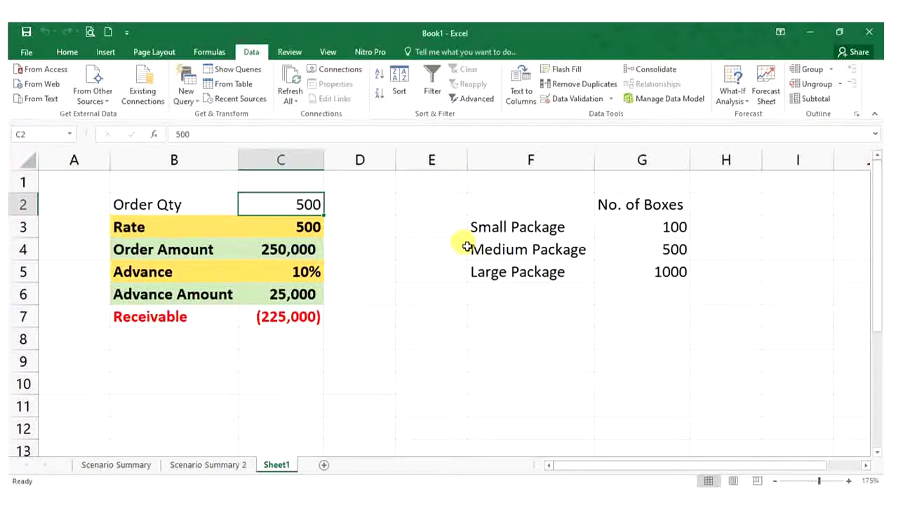
left_click(738, 112)
left_click(394, 228)
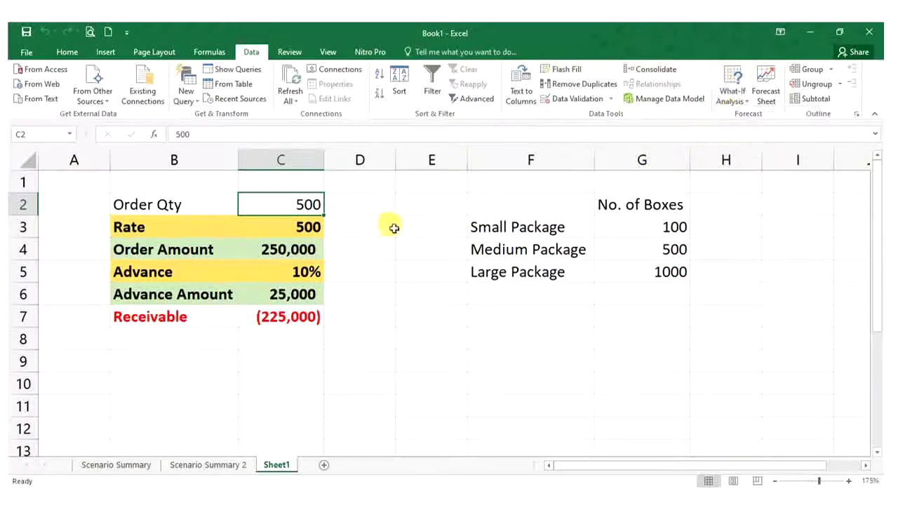
left_click_drag(164, 205, 305, 315)
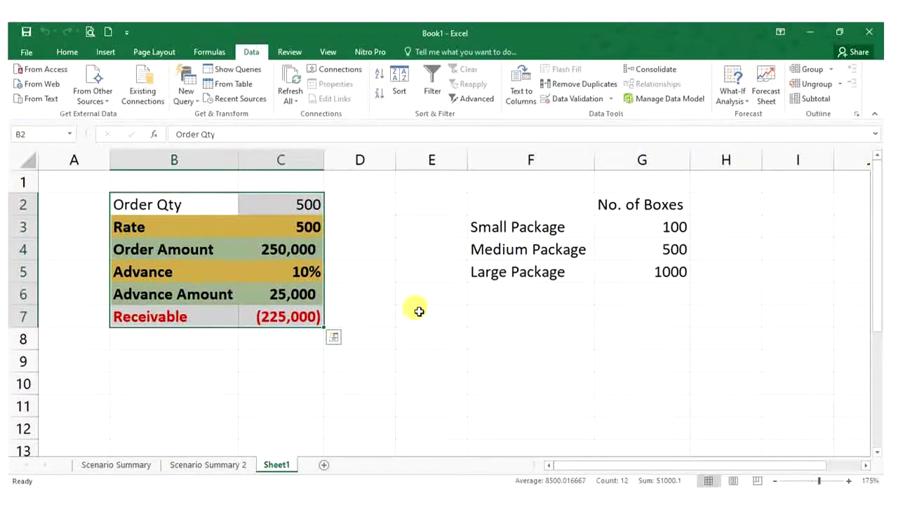